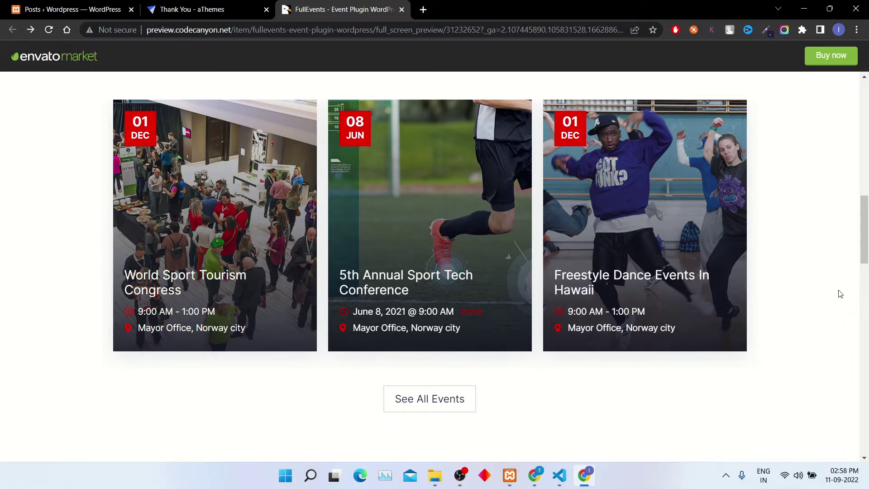
# - Review the World Sport Tourism Congress demo event's contact details and gallery, then return to WordPress Posts
pyautogui.click(167, 290)
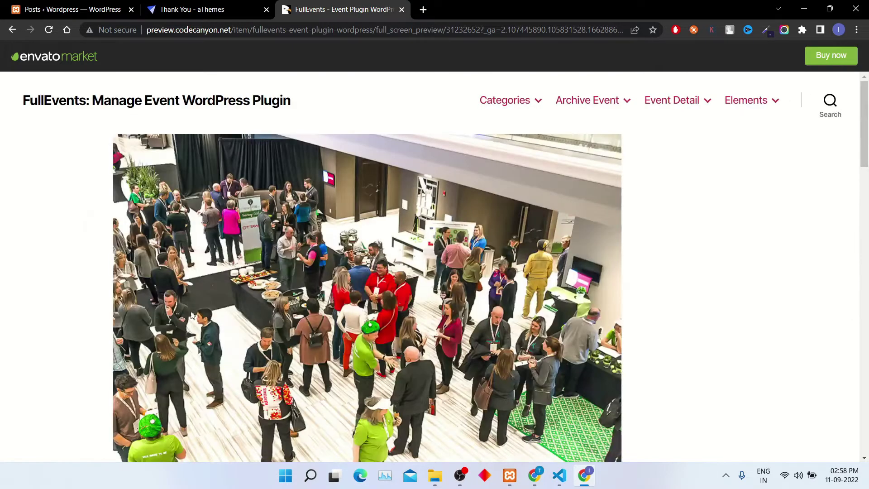
pyautogui.moveTo(864, 125); pyautogui.dragTo(867, 217)
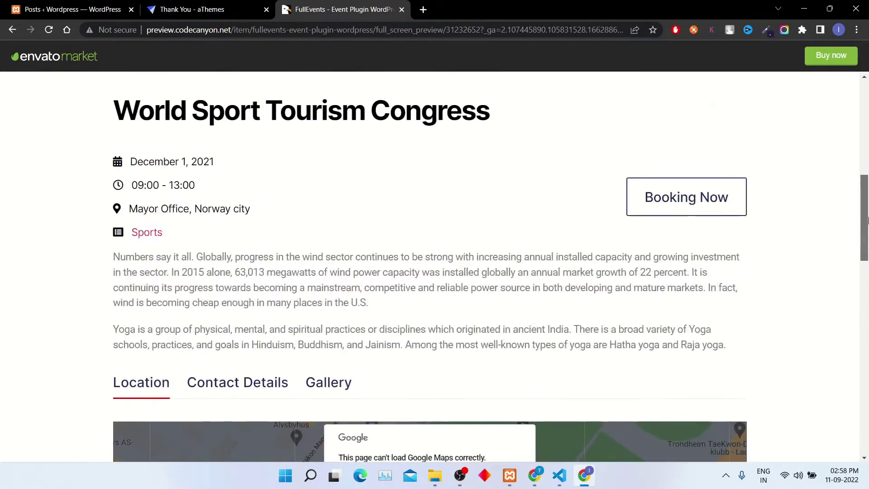
pyautogui.click(241, 381)
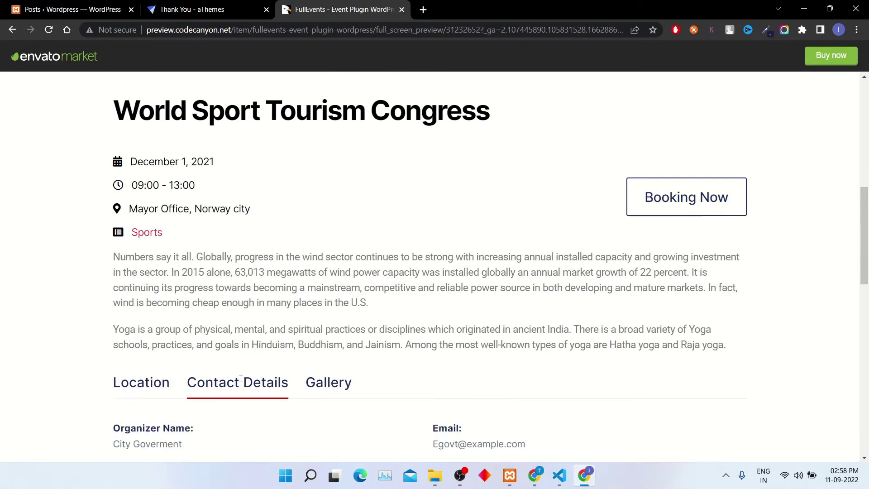
pyautogui.moveTo(867, 208); pyautogui.dragTo(867, 210)
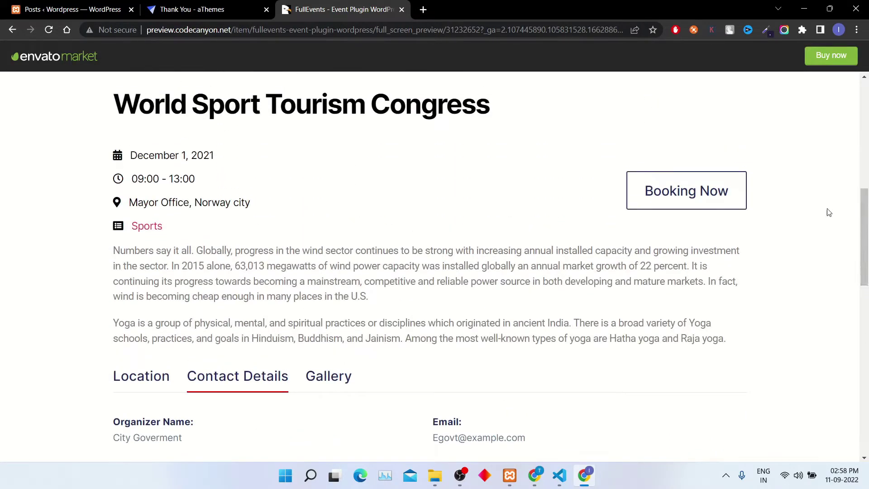
pyautogui.click(322, 380)
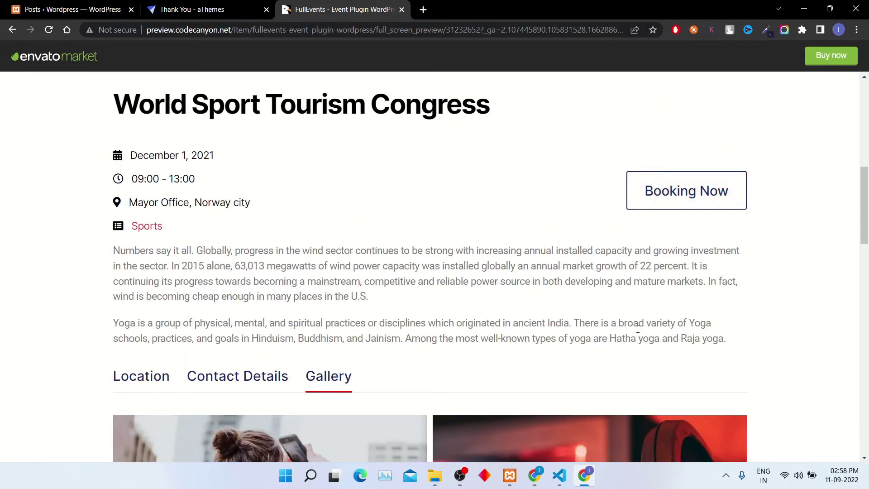
pyautogui.scroll(-10, 626, 335)
pyautogui.scroll(8, 627, 335)
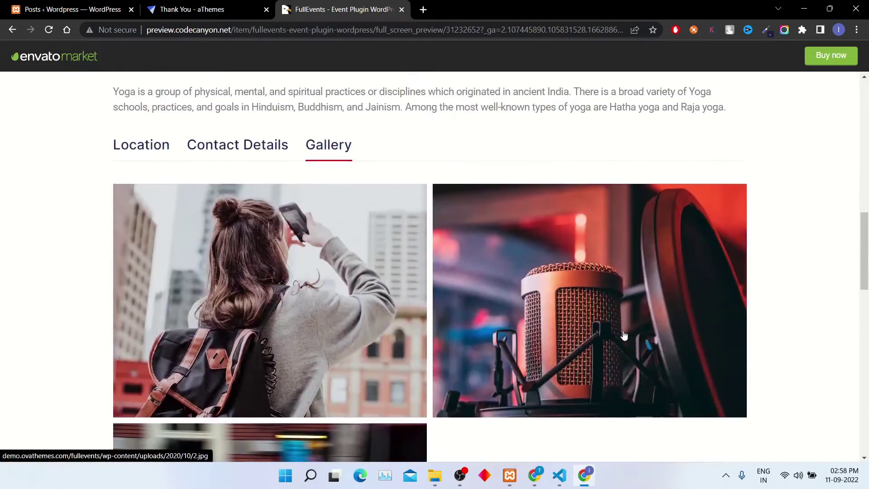
pyautogui.click(68, 9)
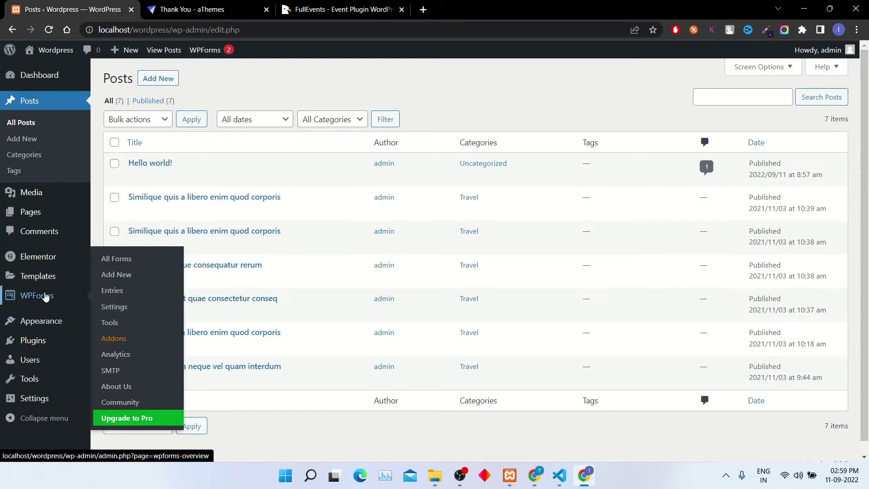
# - Upload ova-events.zip through Plugins > Add New > Upload Plugin and install it
pyautogui.moveTo(47, 345)
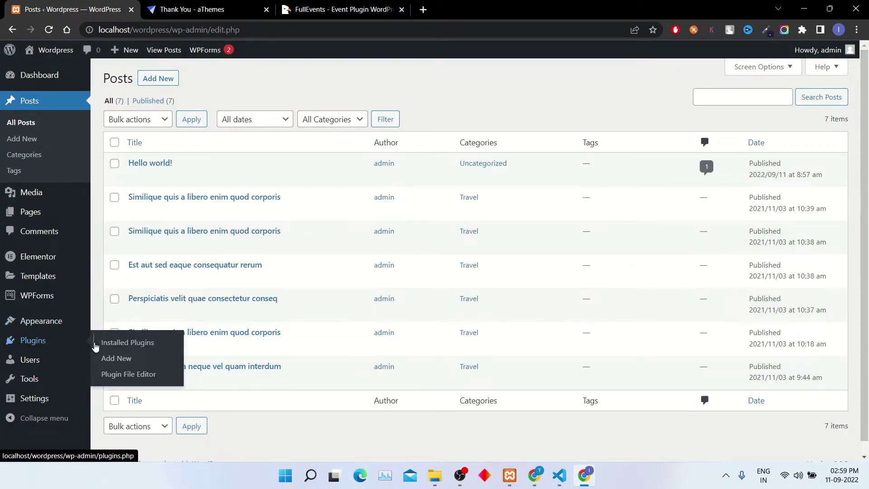
pyautogui.click(120, 359)
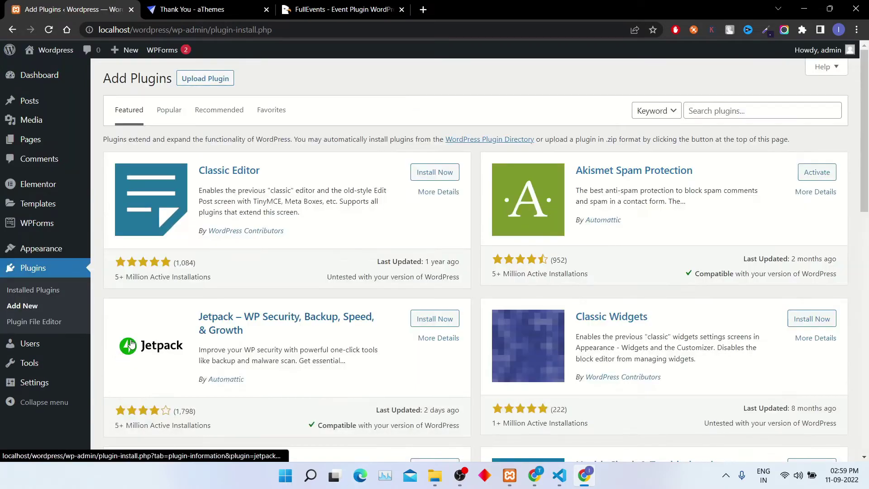
pyautogui.click(221, 78)
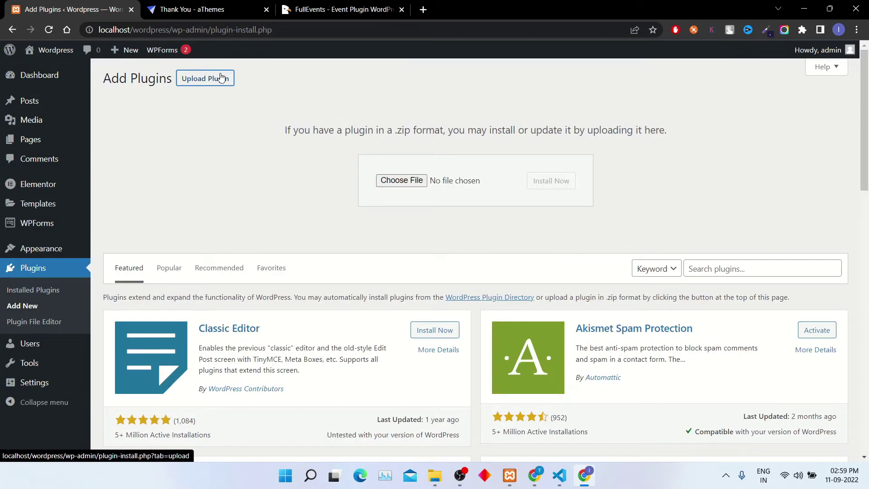
pyautogui.click(388, 181)
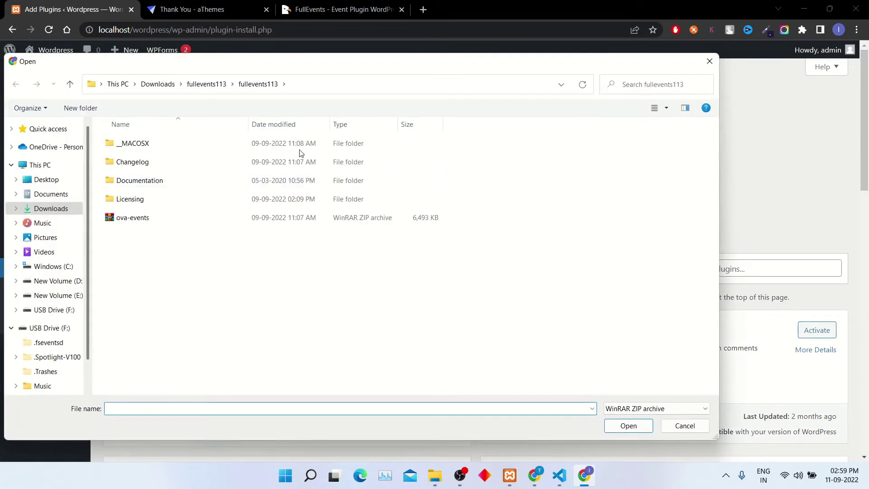
pyautogui.click(144, 218)
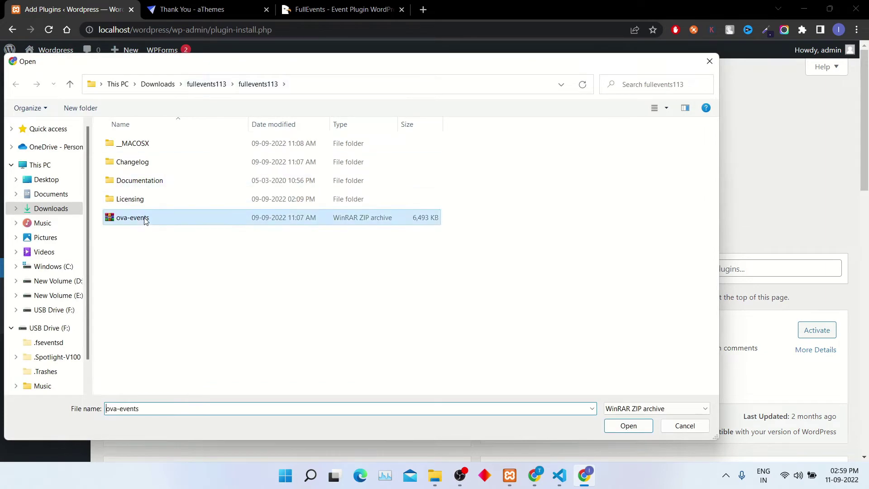
pyautogui.click(628, 427)
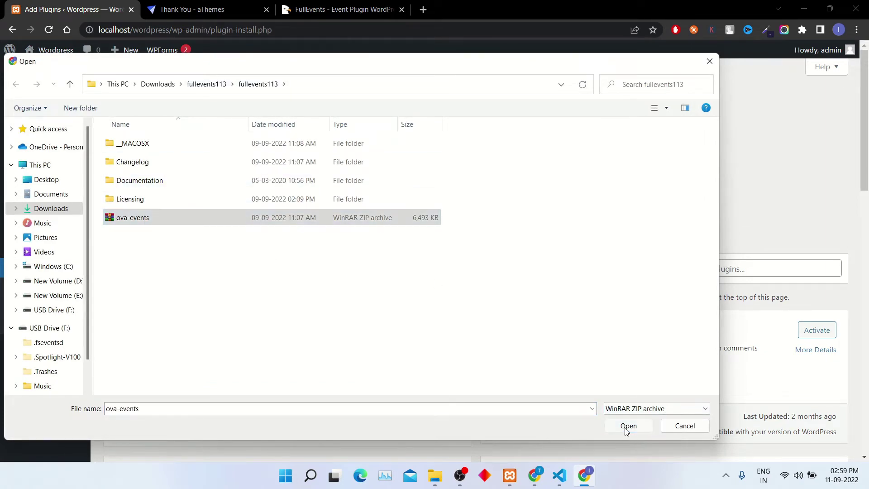
pyautogui.click(548, 181)
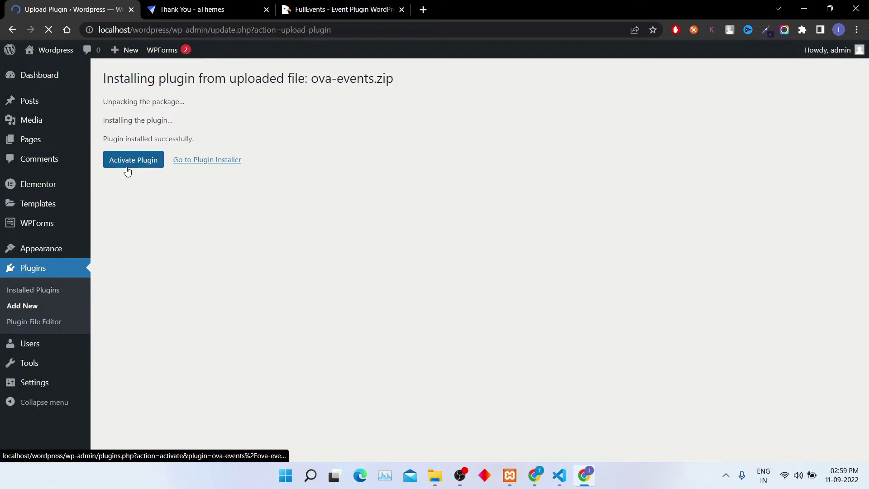
# - Activate FullEvents - Ovatheme Events and start a new event under Event > Add New
pyautogui.click(117, 165)
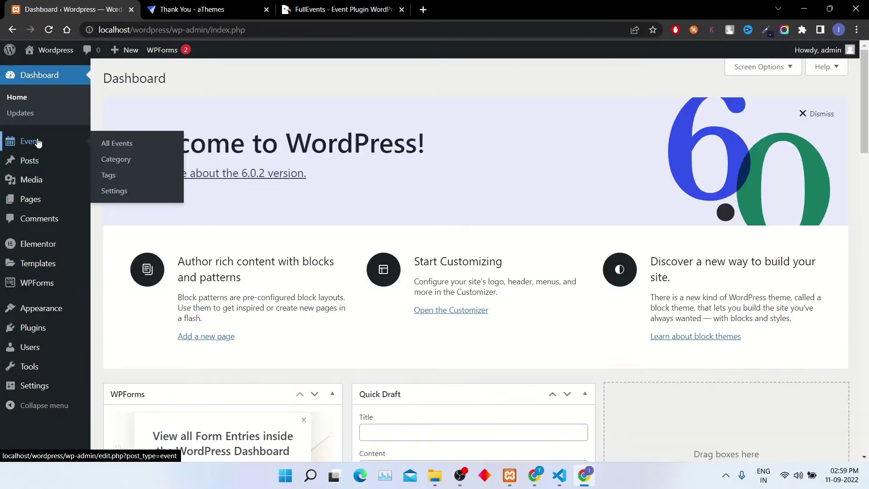
pyautogui.click(40, 75)
pyautogui.click(38, 142)
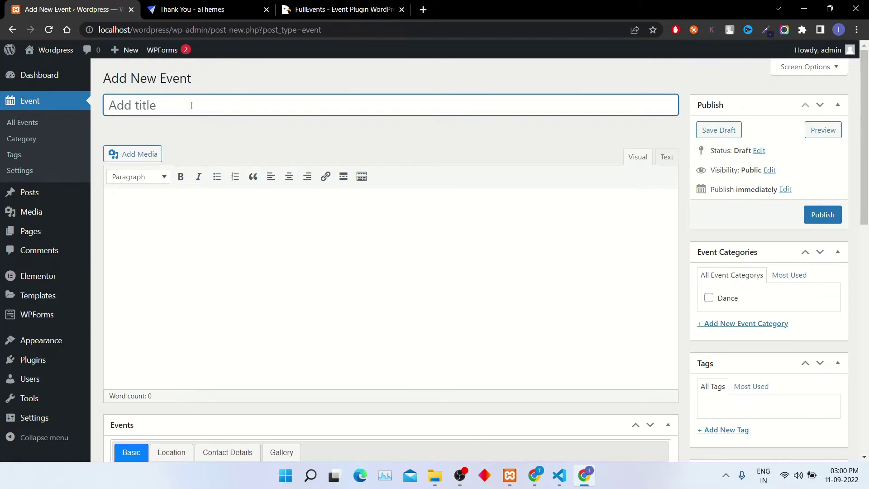
# - Title the event 'Hollywood Theme Party' and paste the demo's wind-power paragraph as its description
pyautogui.write('Hollywood')
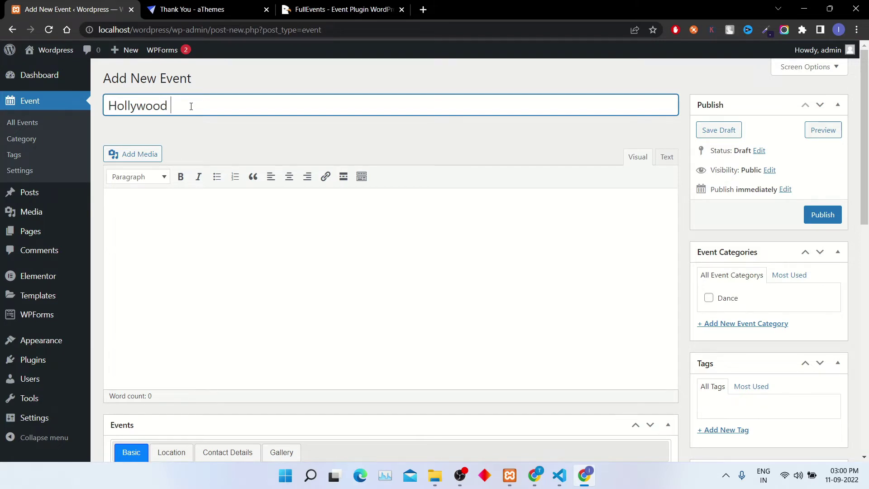
pyautogui.write(' Theme Party')
pyautogui.click(274, 269)
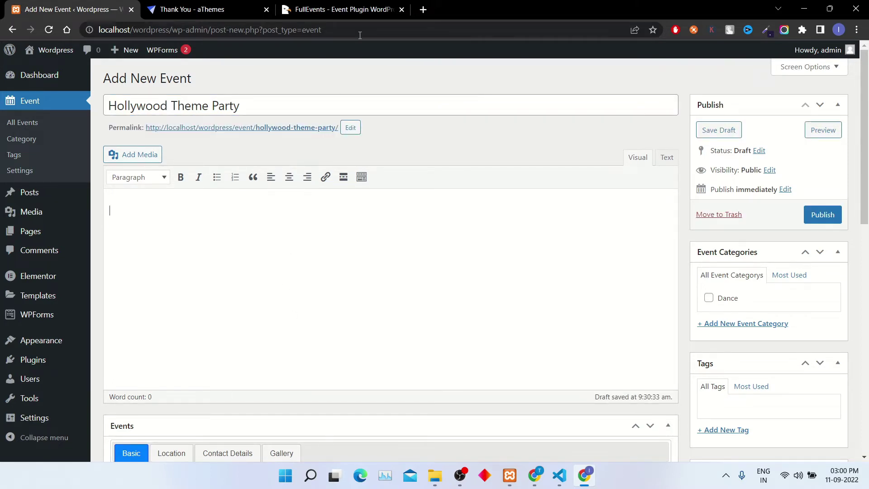
pyautogui.click(347, 7)
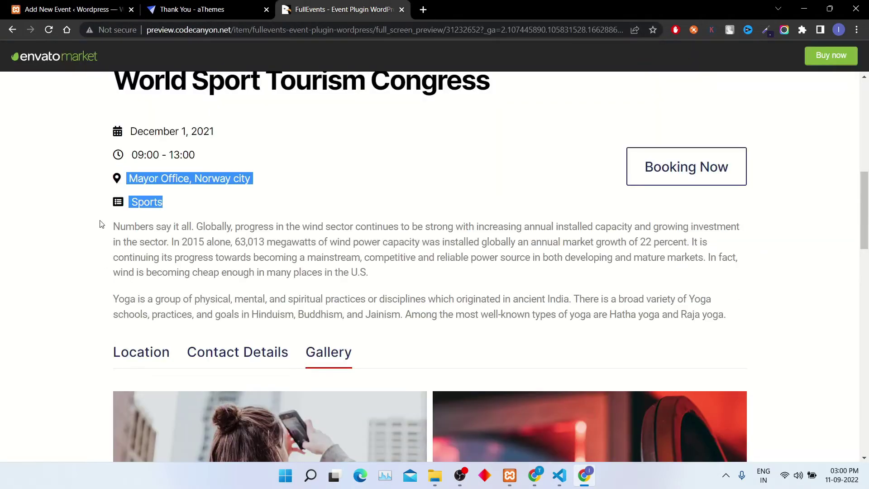
pyautogui.moveTo(113, 228); pyautogui.dragTo(352, 270)
pyautogui.hotkey('ctrl', 'c')
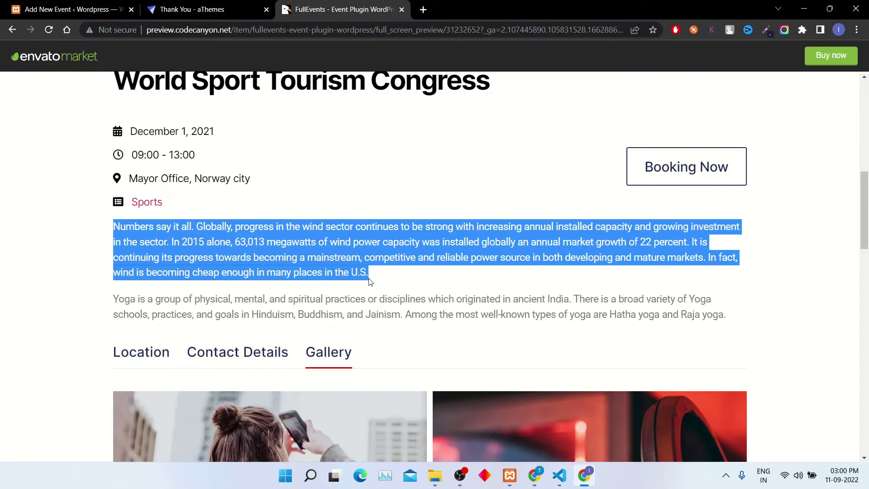
pyautogui.click(109, 9)
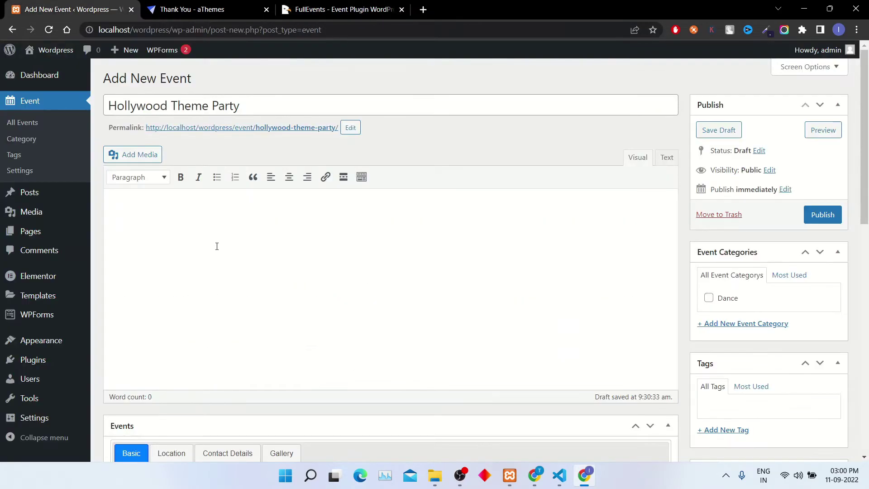
pyautogui.hotkey('ctrl', 'v')
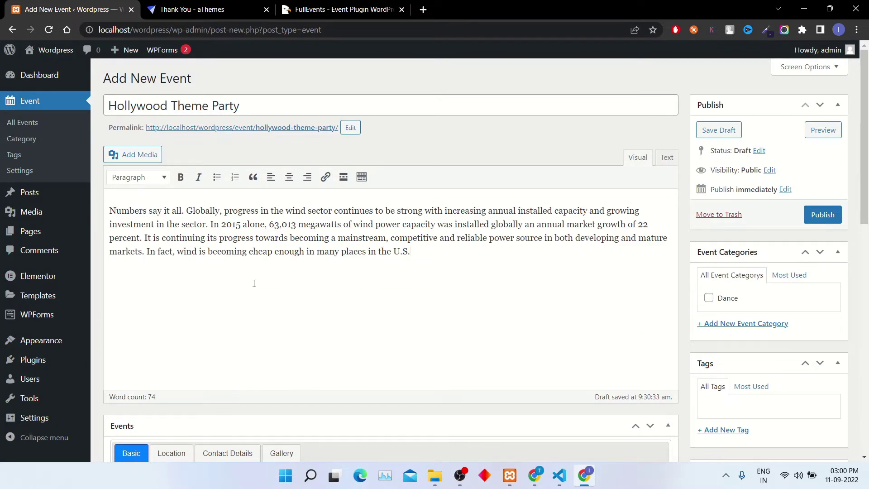
pyautogui.scroll(-5, 264, 270)
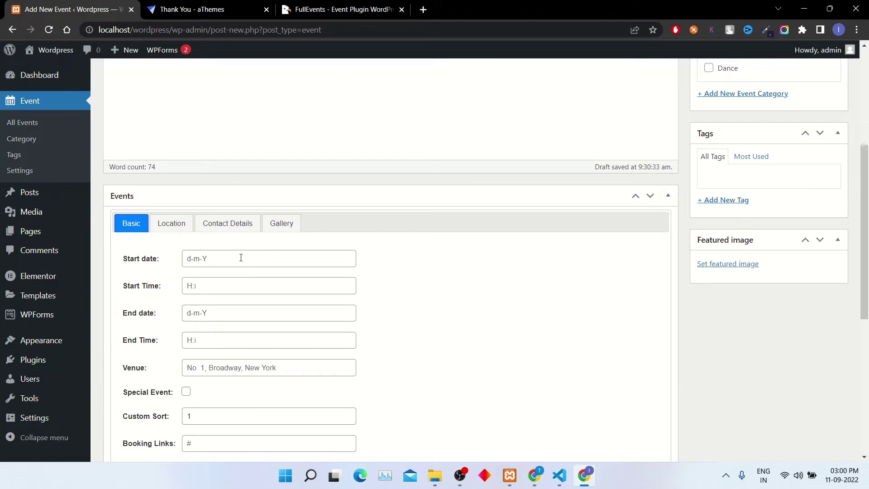
# - Set the event start to 13-09-2023 at 15:00
pyautogui.click(241, 256)
pyautogui.write('11-08-2023')
pyautogui.click(235, 253)
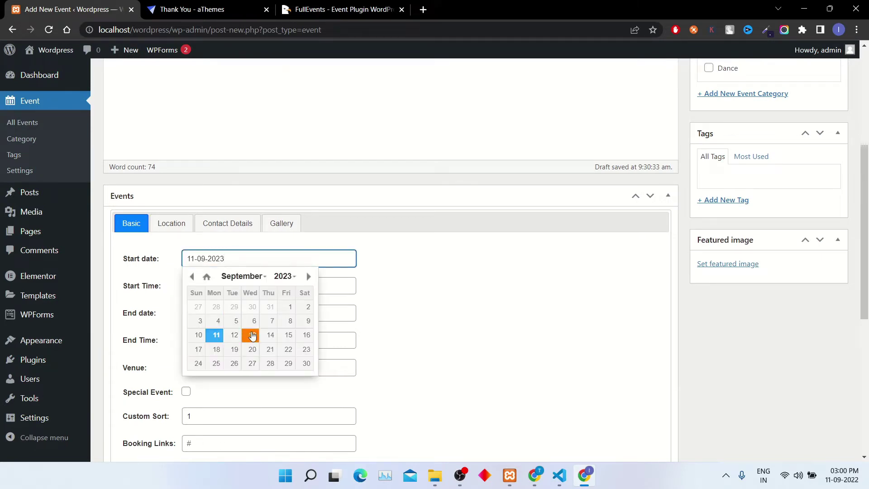
pyautogui.click(252, 335)
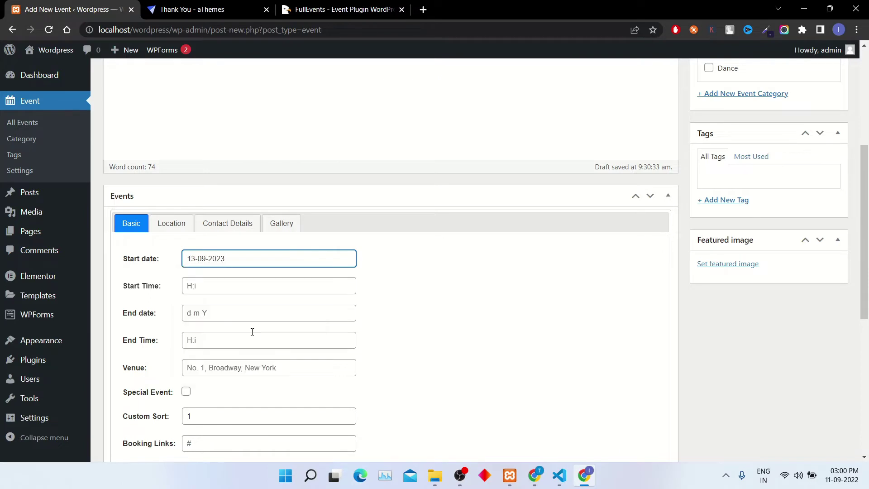
pyautogui.scroll(-1, 217, 299)
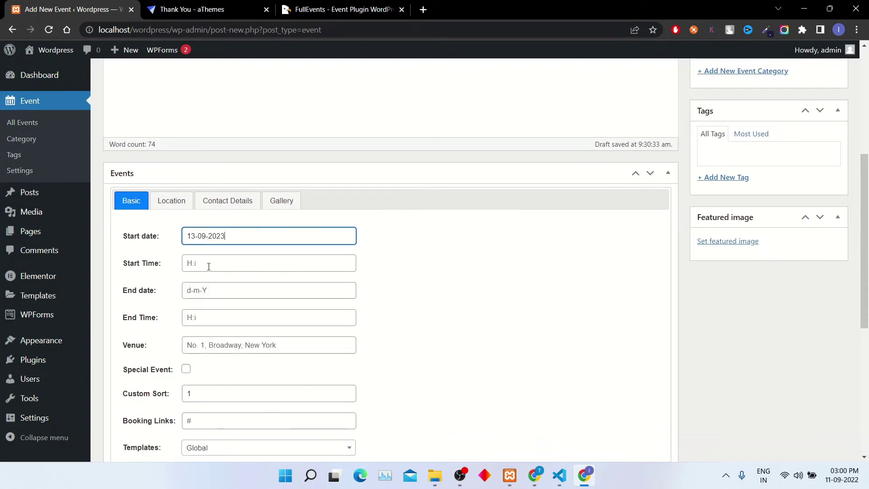
pyautogui.click(209, 266)
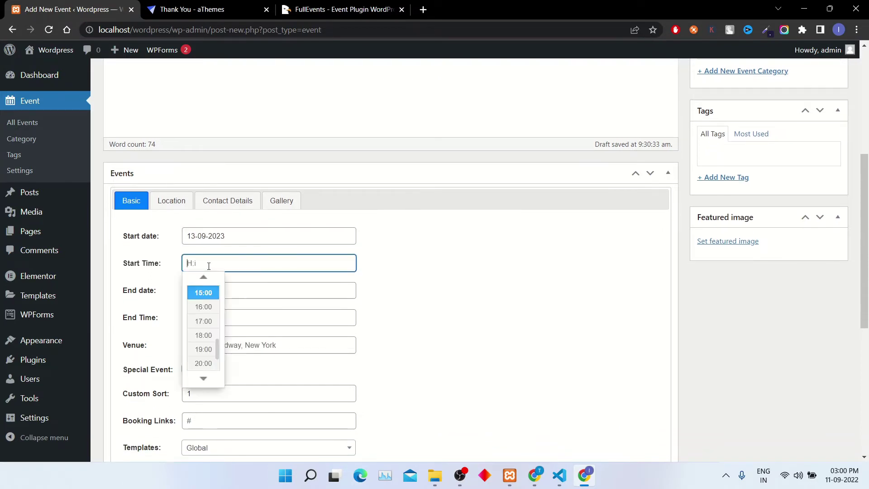
pyautogui.click(213, 298)
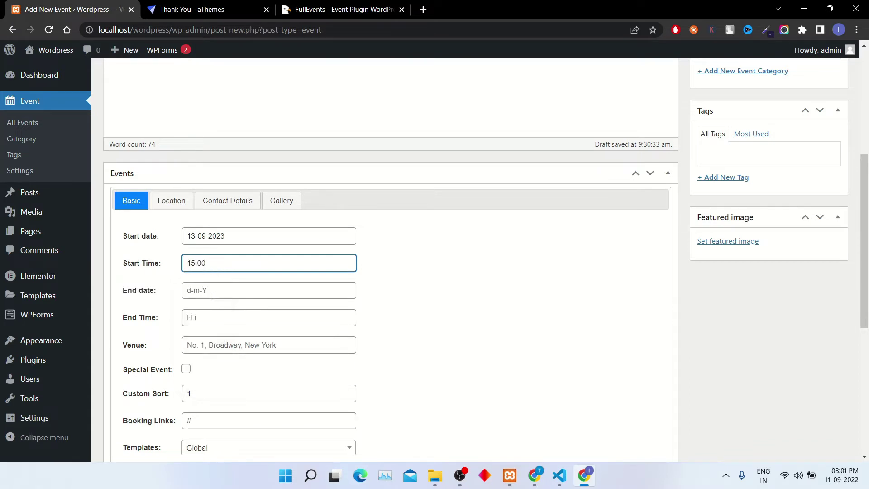
# - Set the event end to 16-09-2022 at 15:00
pyautogui.click(212, 295)
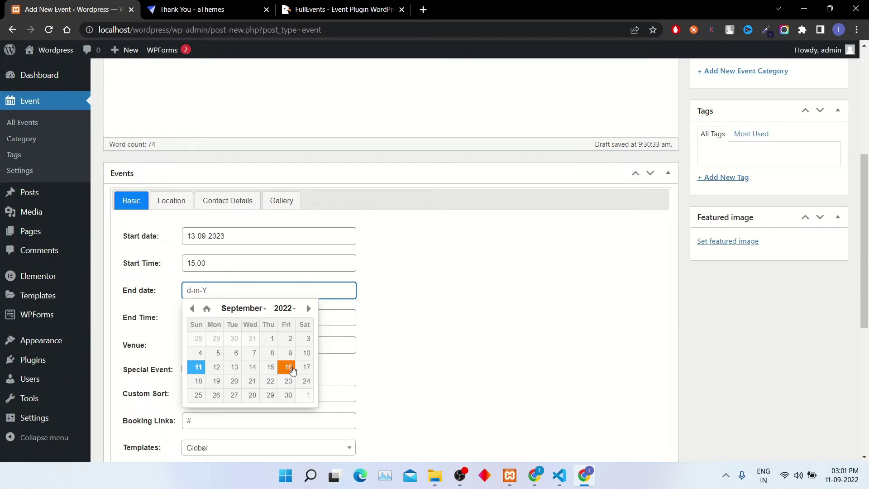
pyautogui.click(287, 367)
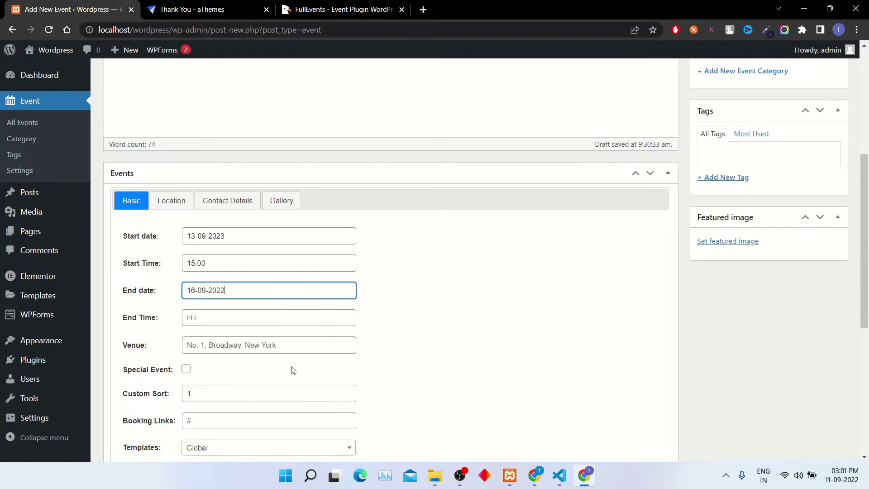
pyautogui.click(236, 317)
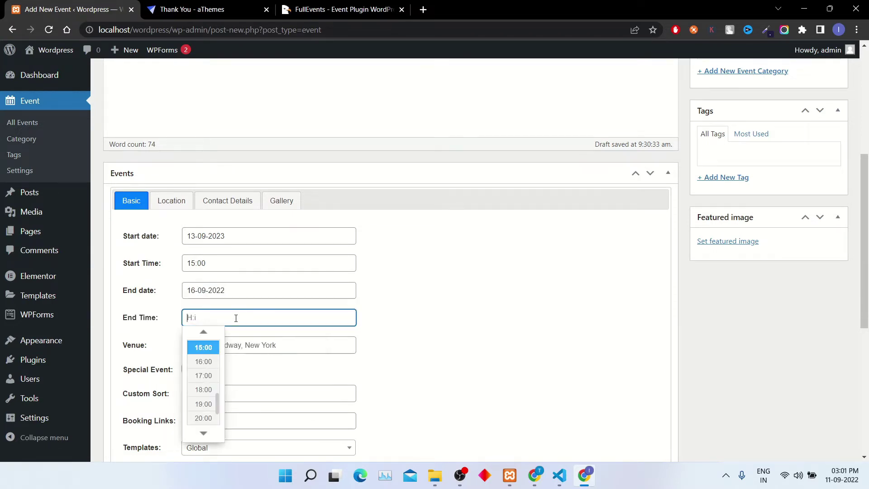
pyautogui.click(208, 353)
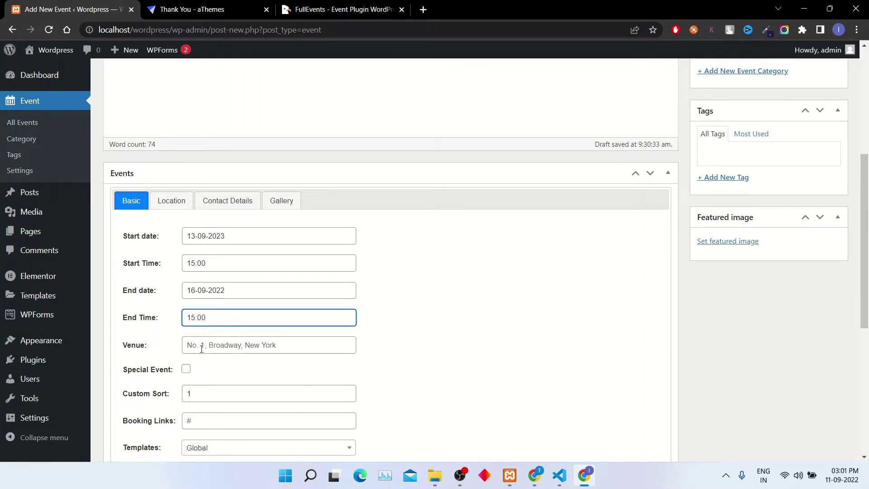
pyautogui.scroll(-1, 217, 338)
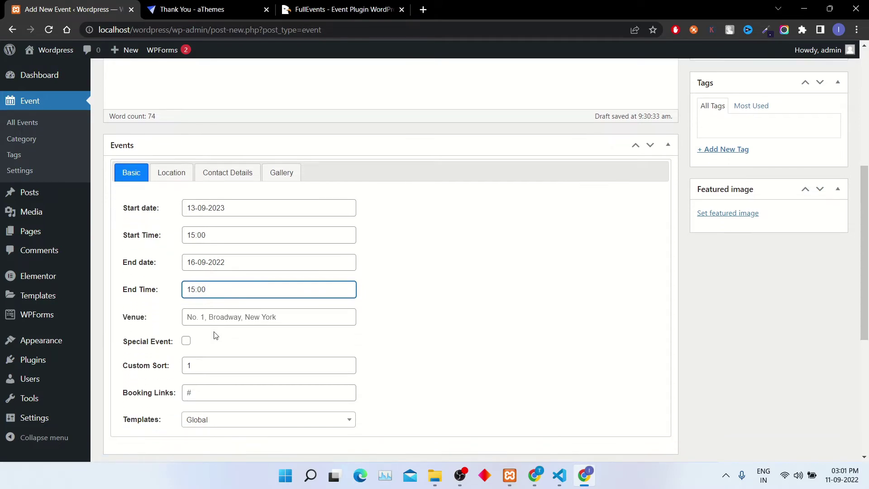
pyautogui.scroll(-1, 215, 335)
# - Enter the venue as 'No. 1 Broadway New York'
pyautogui.click(218, 297)
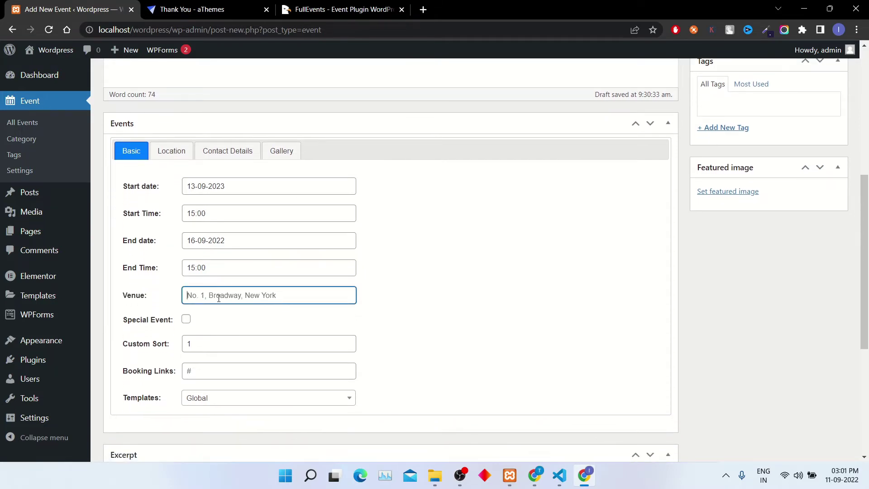
pyautogui.write('No. 1 Broadway New York')
pyautogui.scroll(-1, 347, 344)
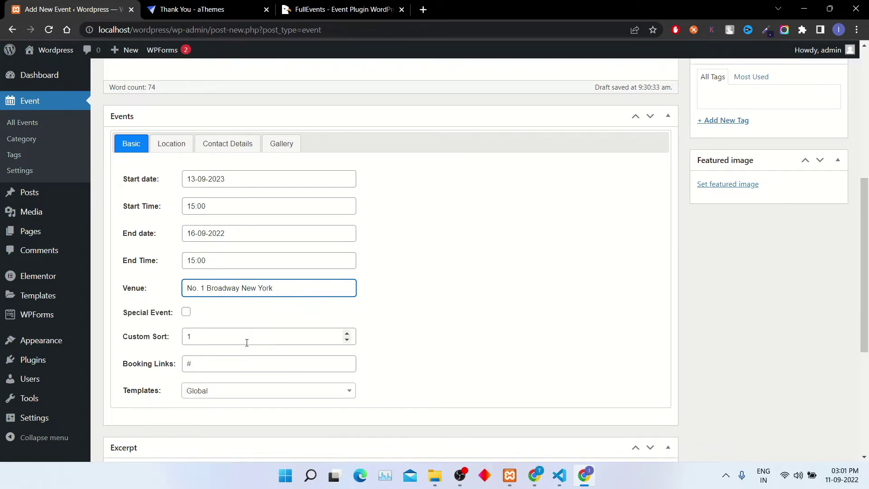
# - Mark the event as a Special Event and set its booking link to booking/payment
pyautogui.click(187, 315)
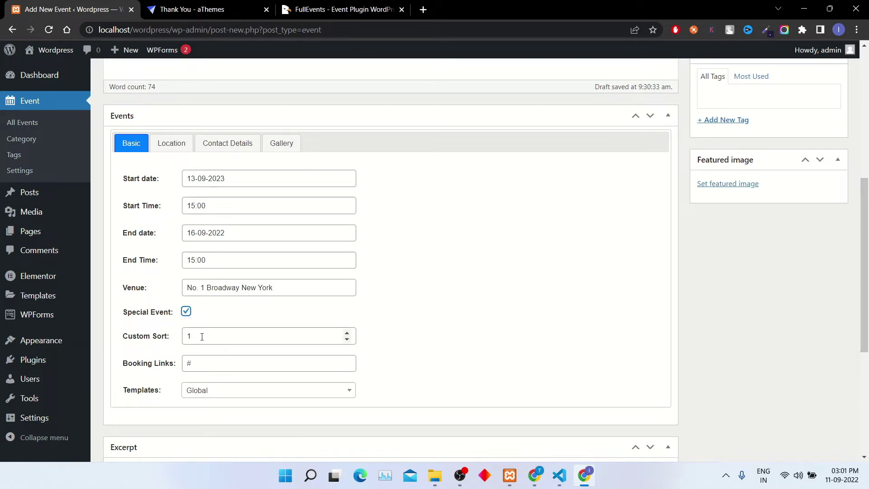
pyautogui.click(208, 357)
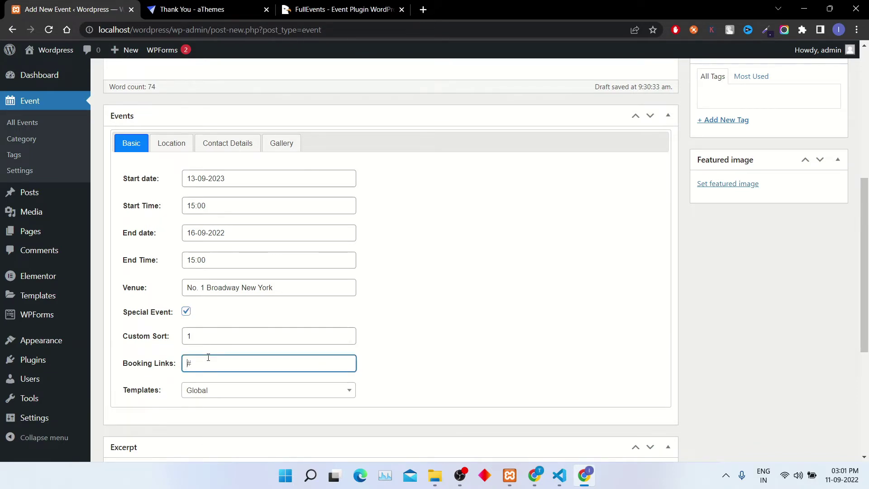
pyautogui.write('booking/payment')
pyautogui.click(512, 279)
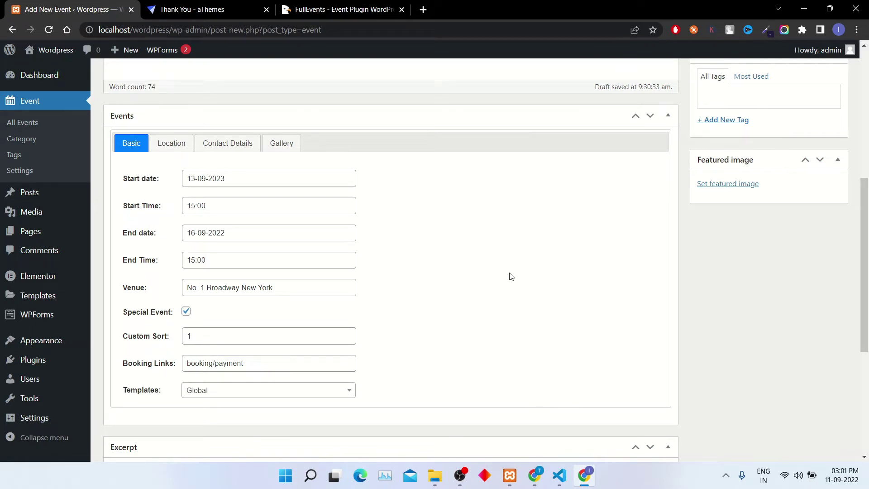
pyautogui.click(176, 144)
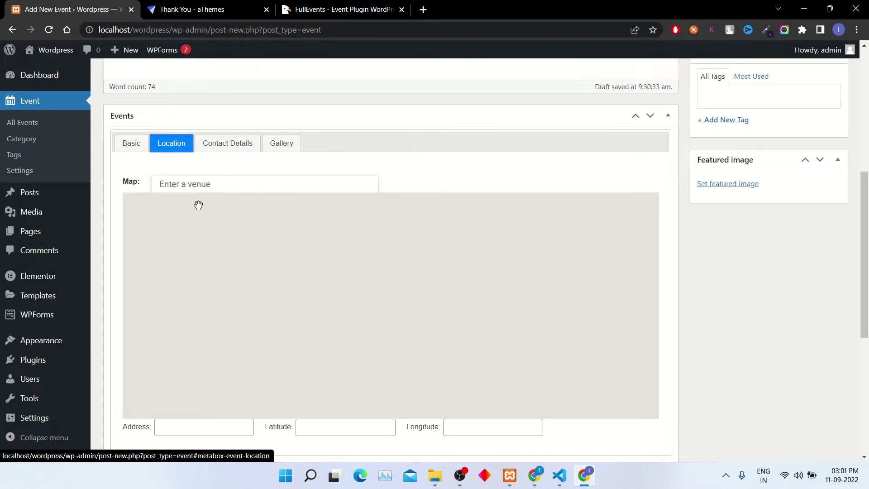
# - Search the map for New York, dismiss the Google Maps error, and open Event Settings in a new tab
pyautogui.click(203, 188)
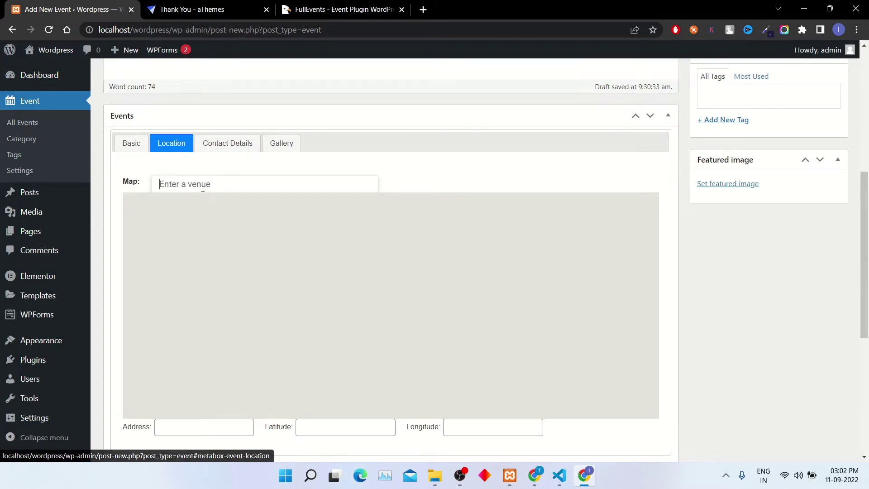
pyautogui.write('New ')
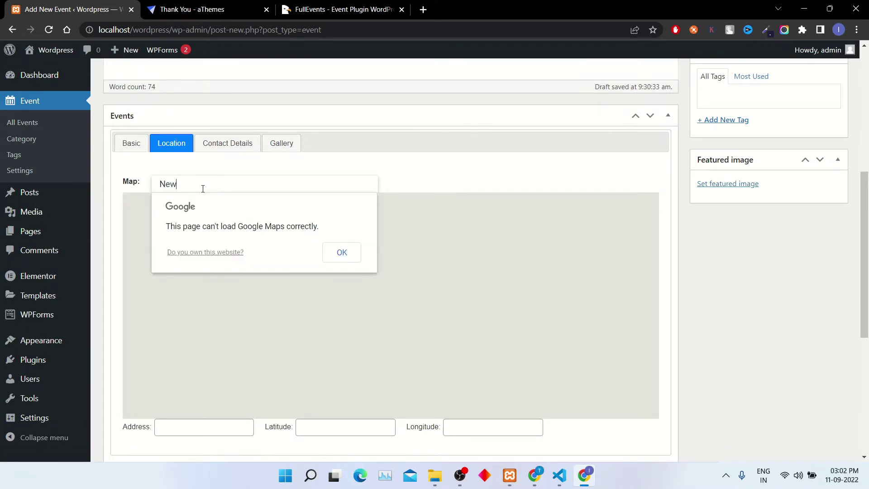
pyautogui.write('York')
pyautogui.click(339, 252)
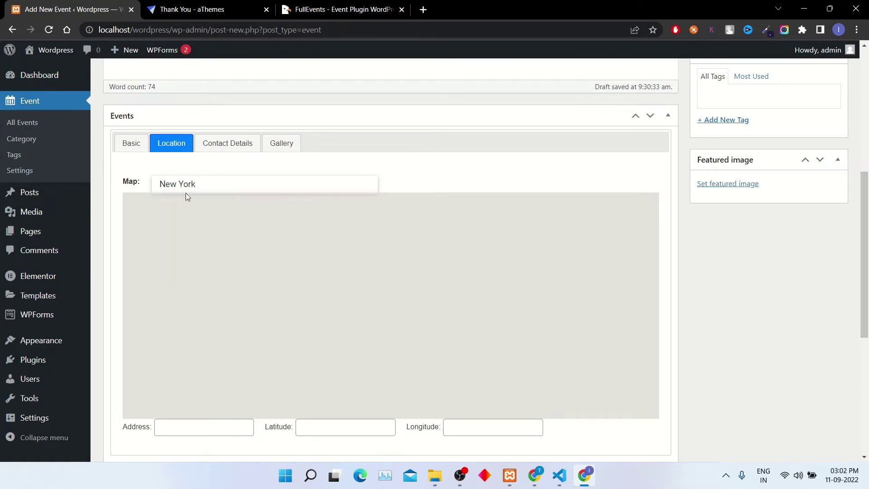
pyautogui.rightClick(39, 169)
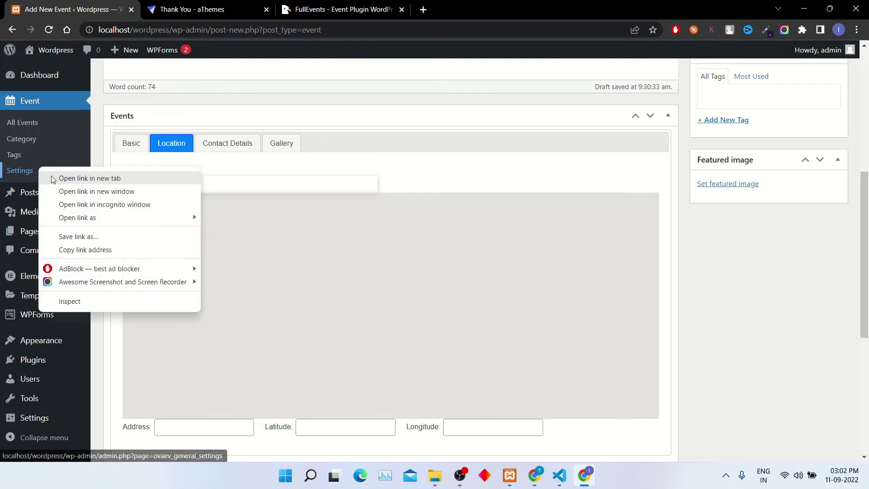
pyautogui.click(90, 178)
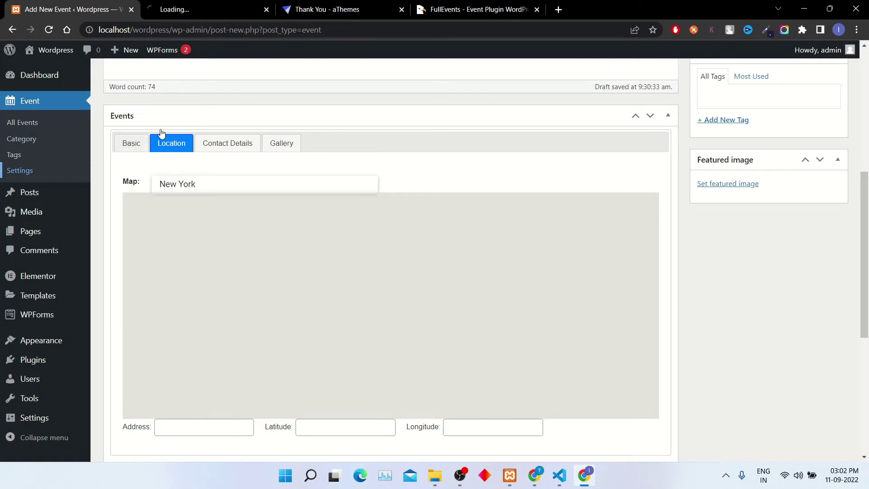
# - Save the Event Settings with the Google Key Map field left blank, then return to the new event
pyautogui.click(205, 4)
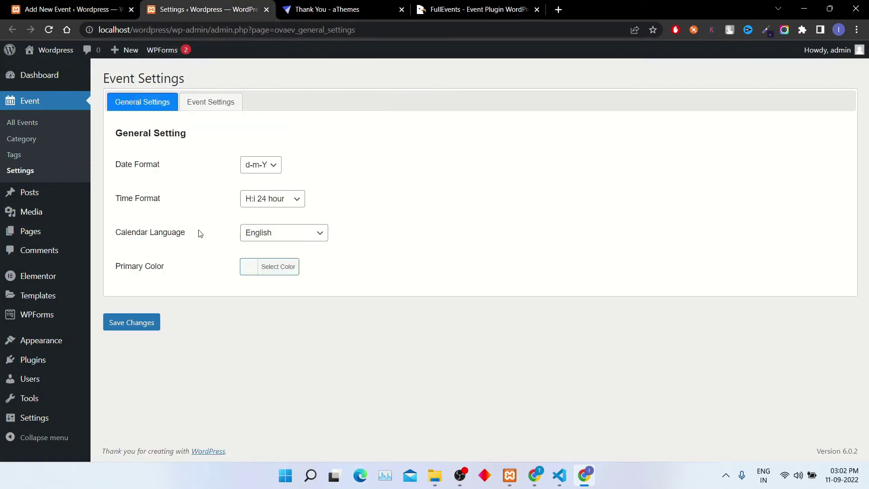
pyautogui.click(198, 105)
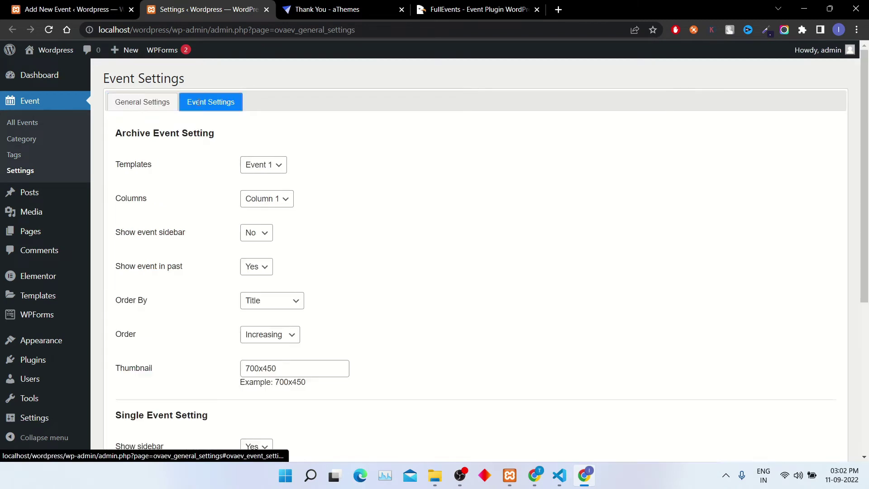
pyautogui.scroll(-1, 350, 355)
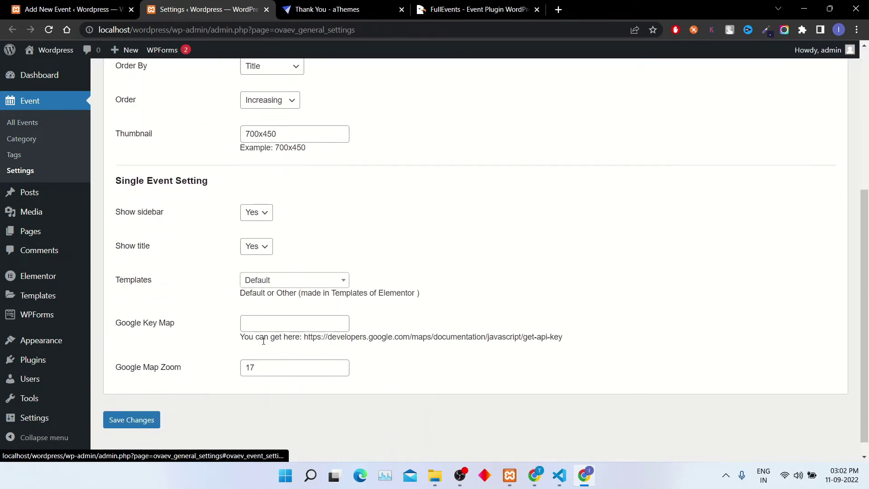
pyautogui.click(317, 323)
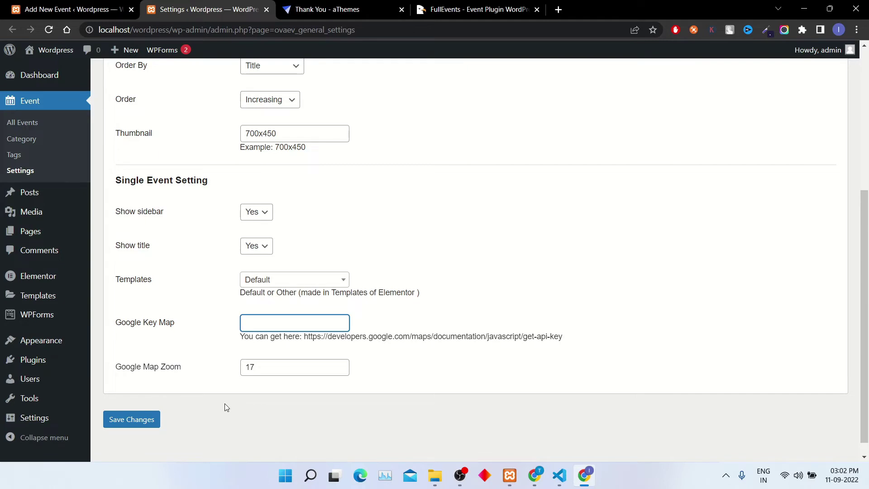
pyautogui.click(145, 423)
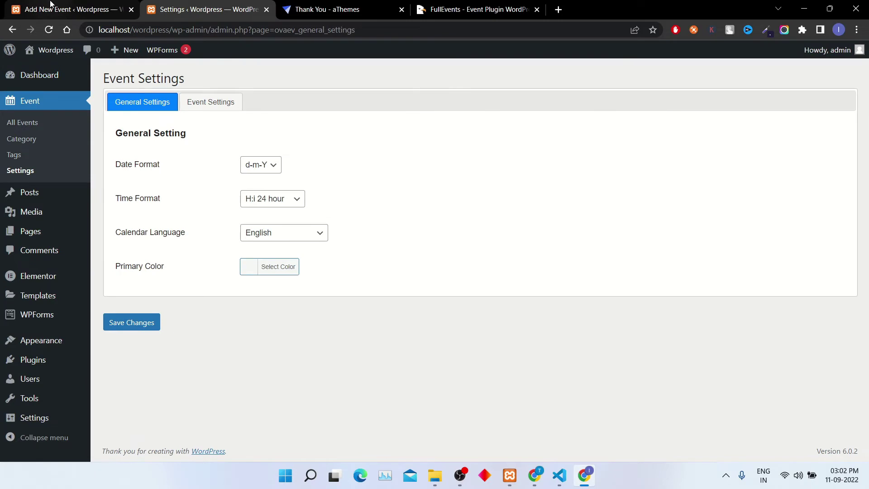
pyautogui.click(51, 7)
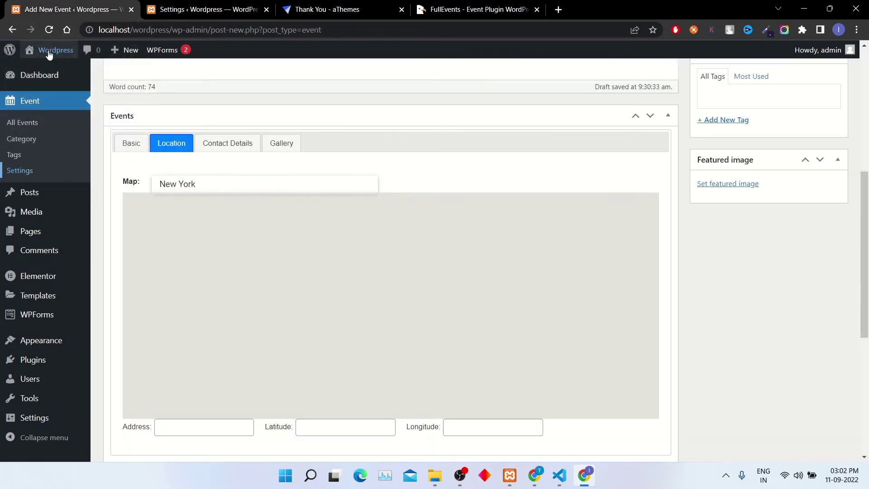
pyautogui.click(224, 144)
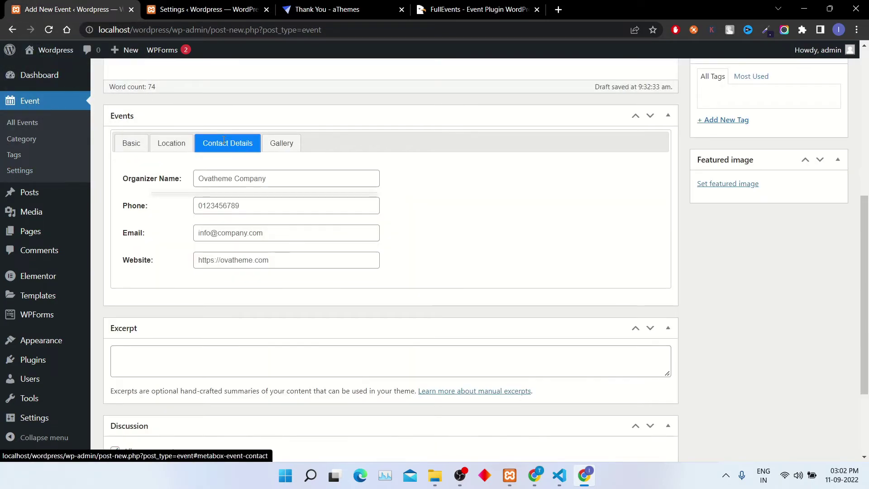
pyautogui.click(229, 182)
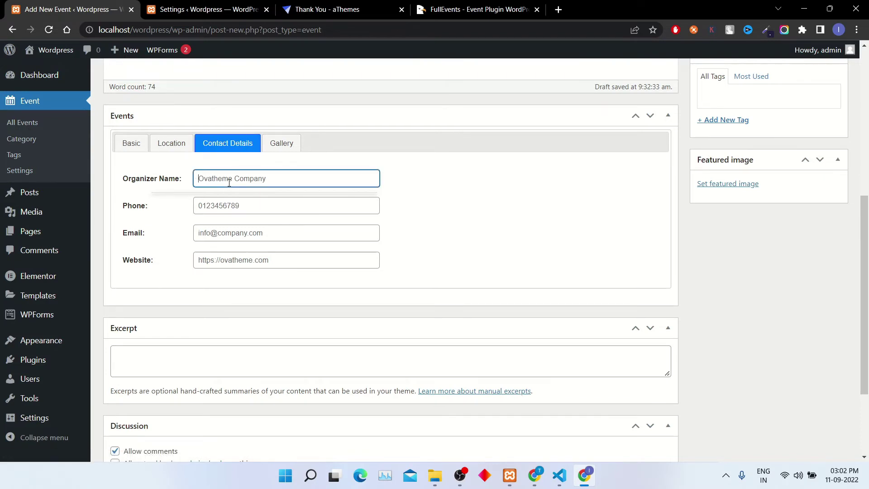
pyautogui.write('My Cm')
pyautogui.write('mpany')
pyautogui.press('Tab')
pyautogui.write('1234567890')
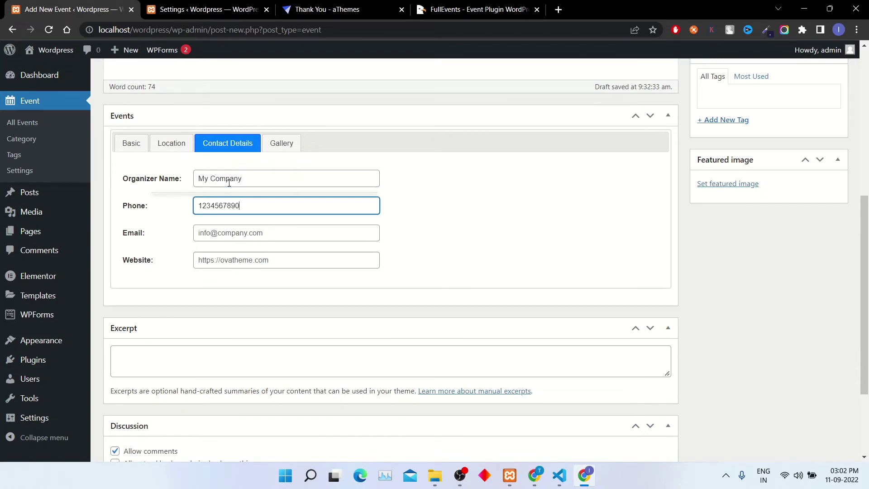
pyautogui.press('Tab')
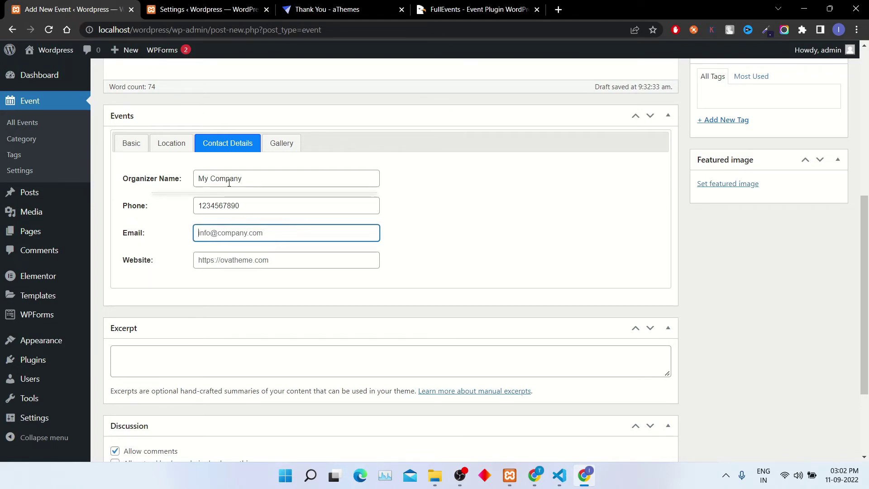
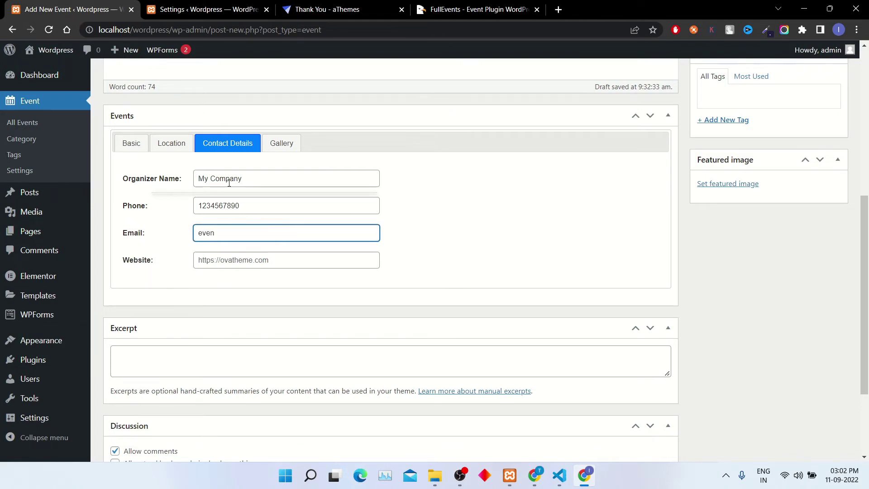
pyautogui.press('Tab')
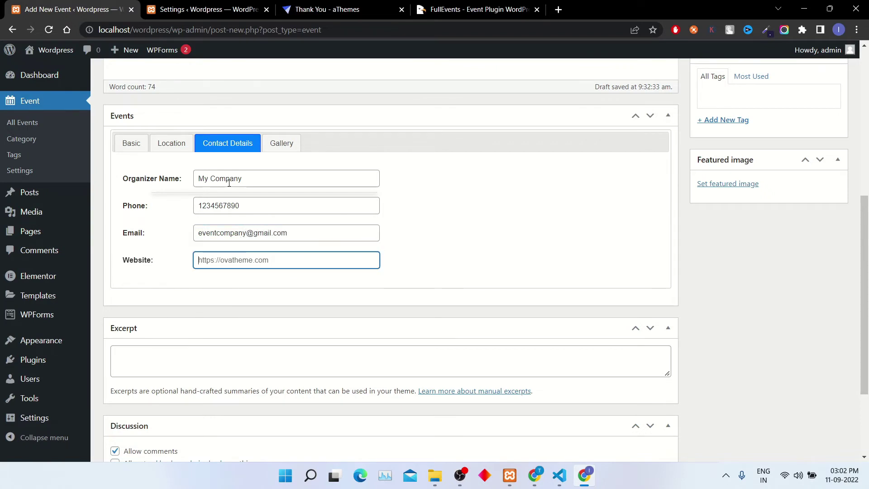
pyautogui.write('www.events.com')
# - Add the child-in-red-hat and ornate building photos from the media library to the event gallery
pyautogui.click(281, 142)
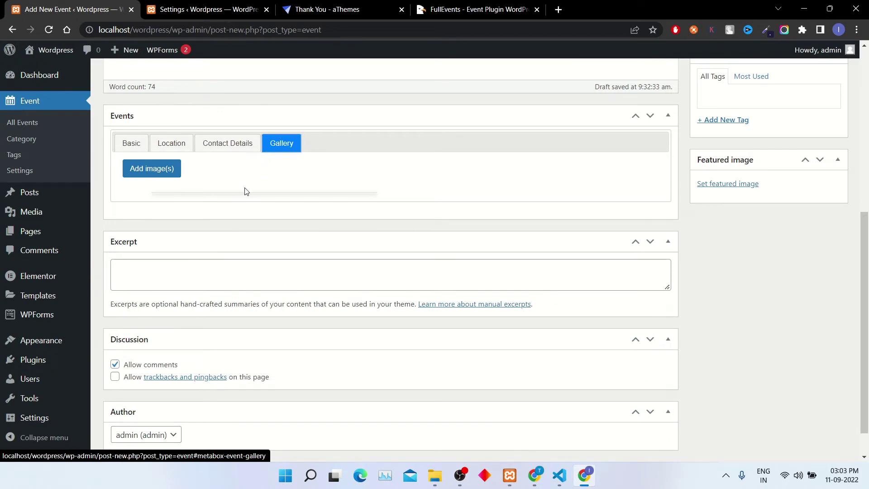
pyautogui.click(169, 176)
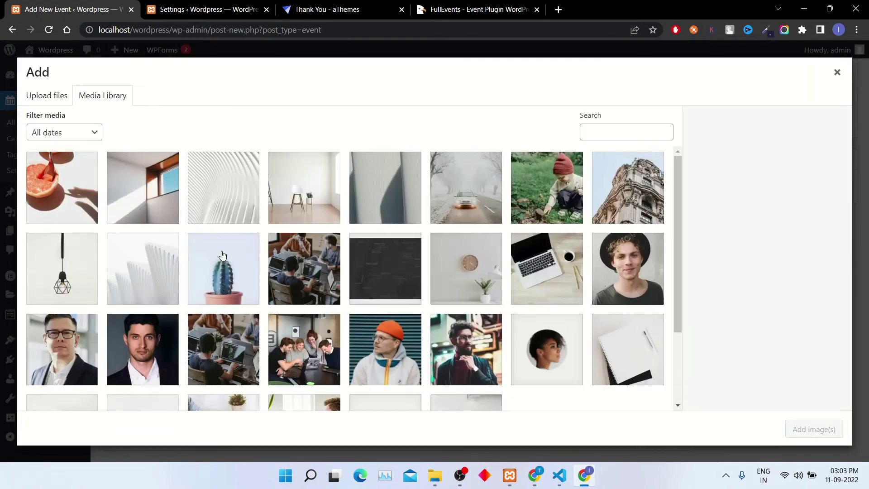
pyautogui.click(558, 205)
pyautogui.click(629, 190)
pyautogui.click(838, 430)
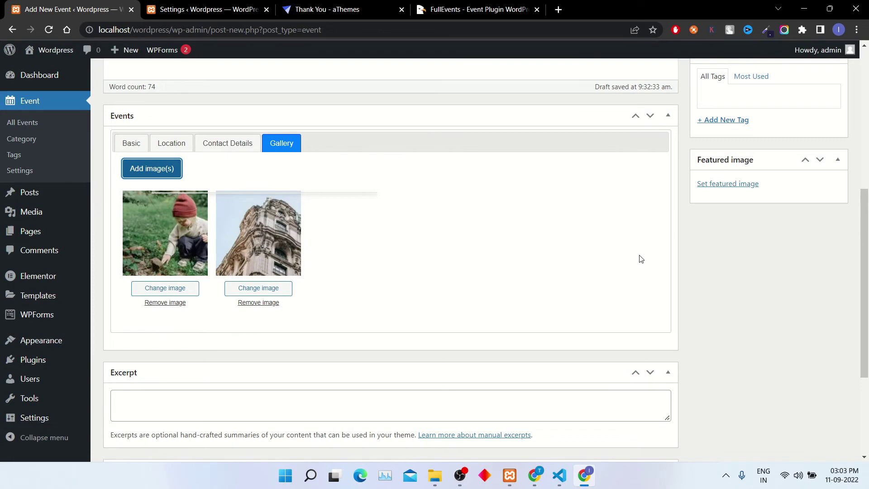
pyautogui.scroll(4, 640, 259)
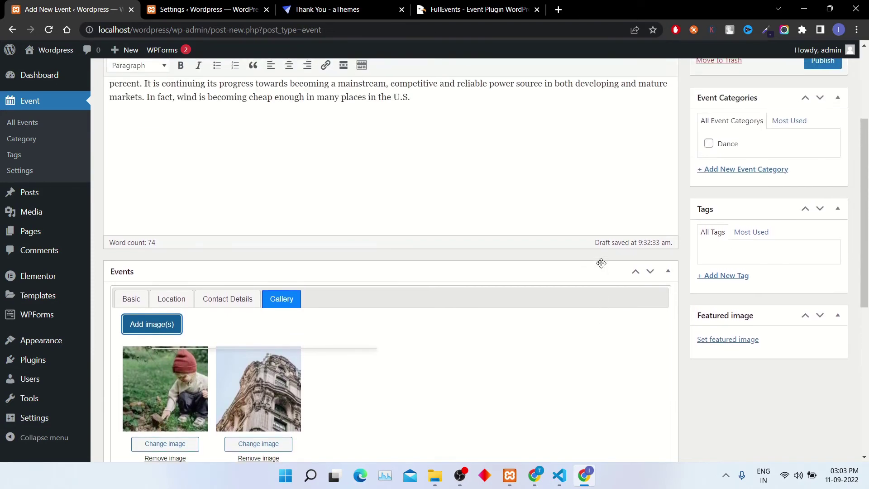
pyautogui.scroll(2, 601, 262)
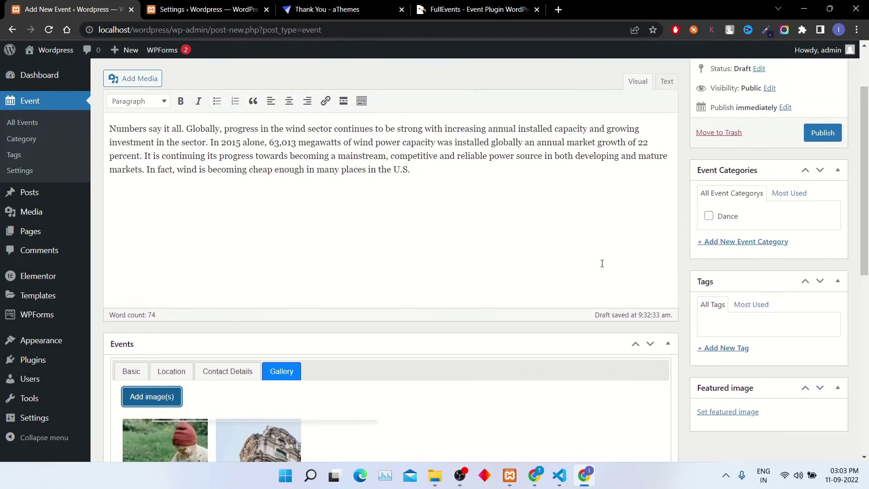
pyautogui.scroll(1, 602, 264)
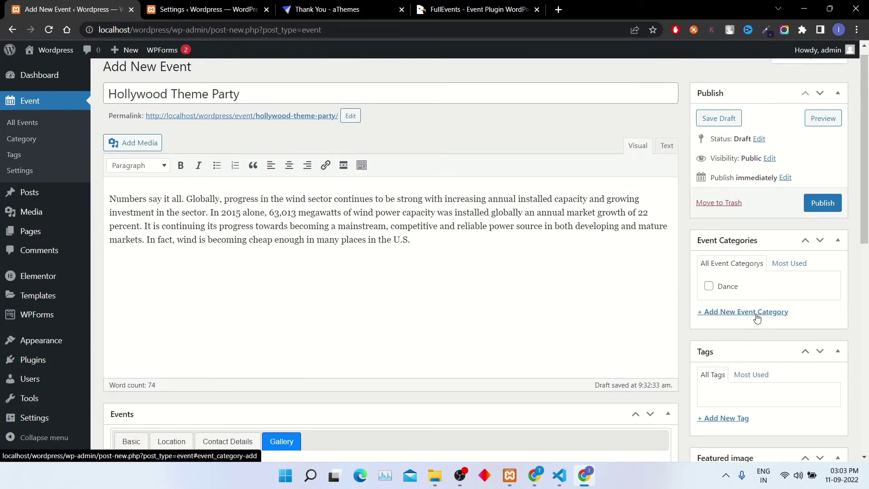
pyautogui.scroll(1, 757, 318)
# - Create the 'Party' event category, ticked for the event and listed above Dance
pyautogui.click(759, 320)
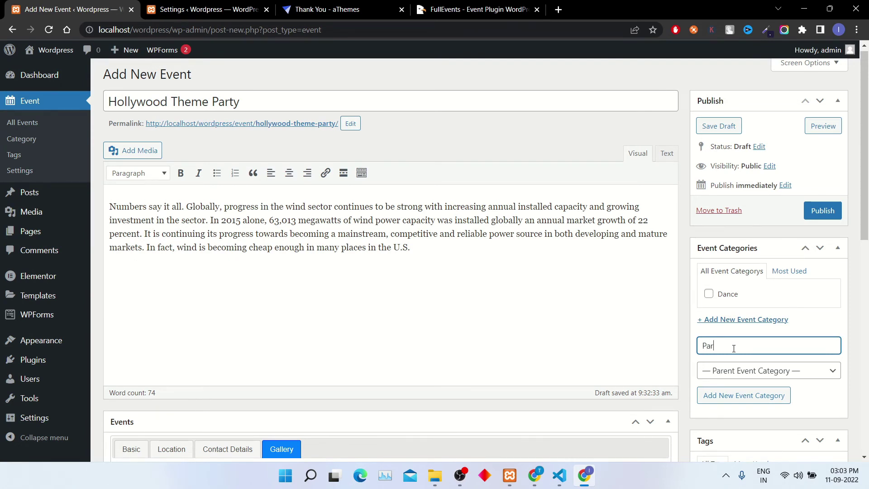
pyautogui.click(746, 394)
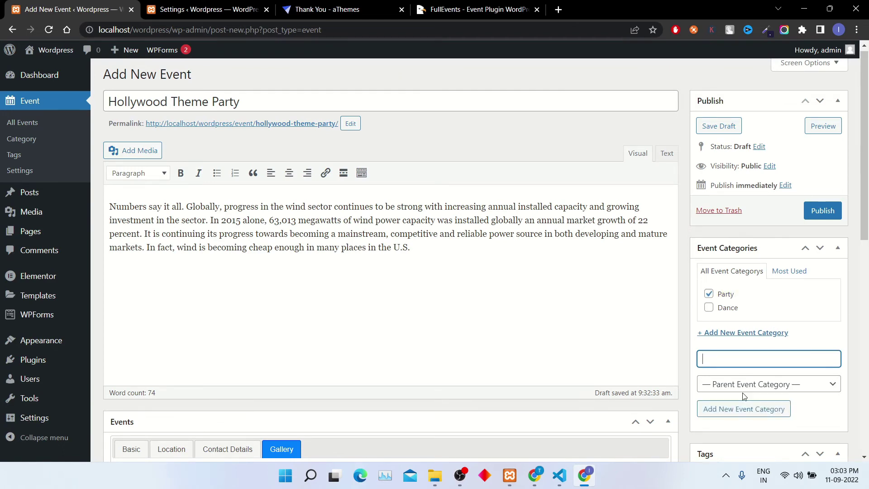
pyautogui.scroll(-3, 764, 347)
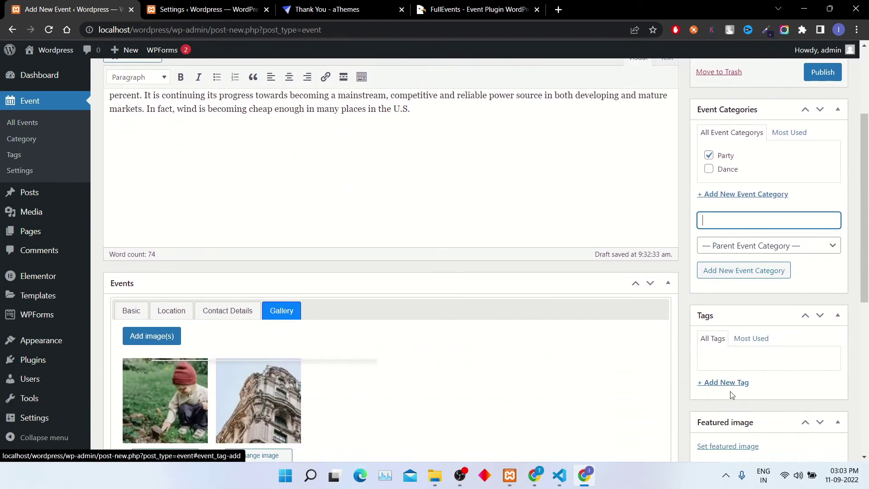
pyautogui.scroll(-3, 732, 395)
pyautogui.scroll(-1, 732, 395)
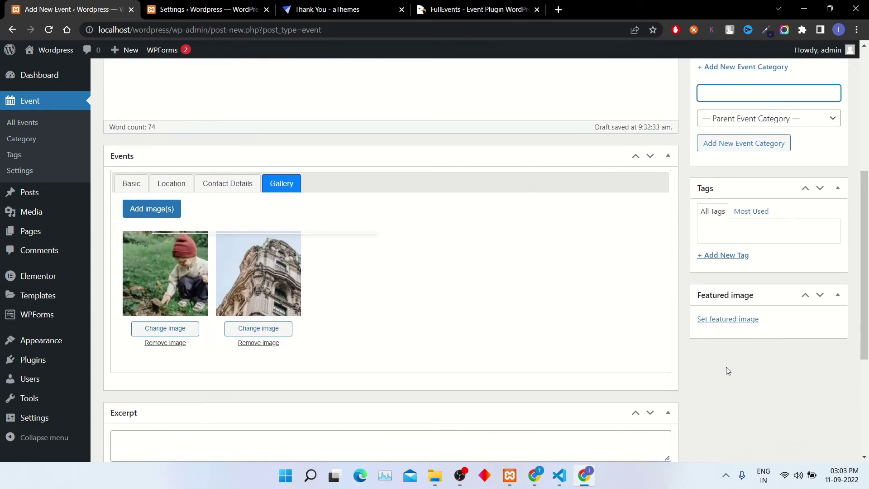
# - Set the Media Library photo of people working at laptops as the featured image
pyautogui.click(729, 319)
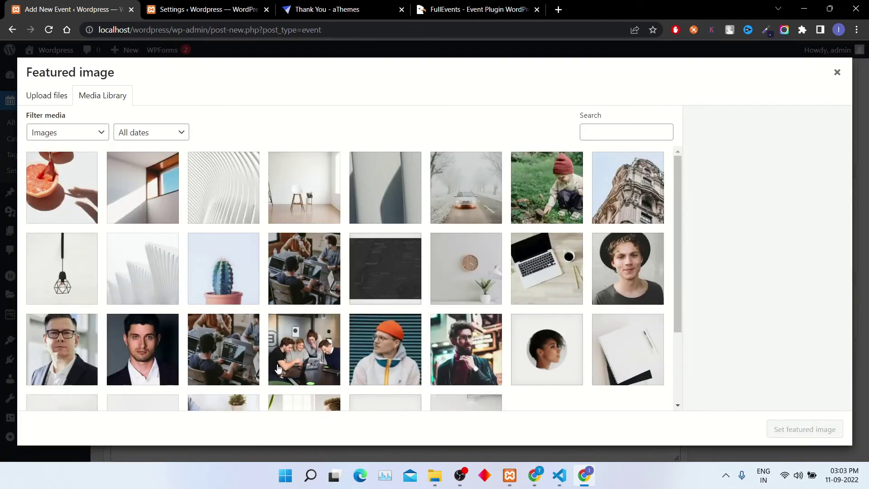
pyautogui.click(315, 290)
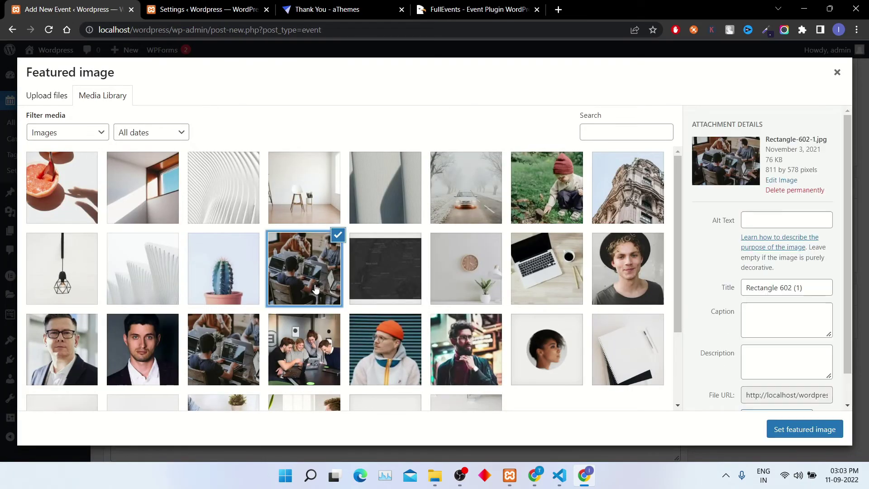
pyautogui.click(784, 434)
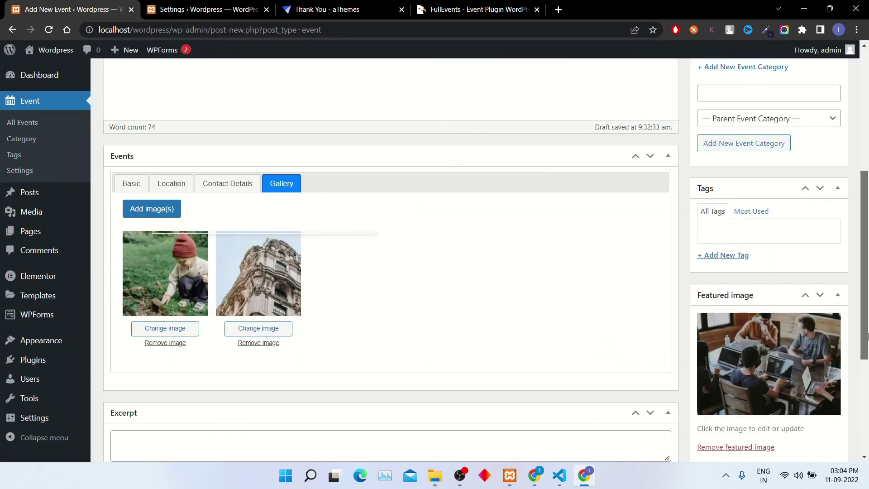
pyautogui.scroll(-3, 865, 348)
pyautogui.scroll(4, 859, 316)
pyautogui.scroll(5, 856, 297)
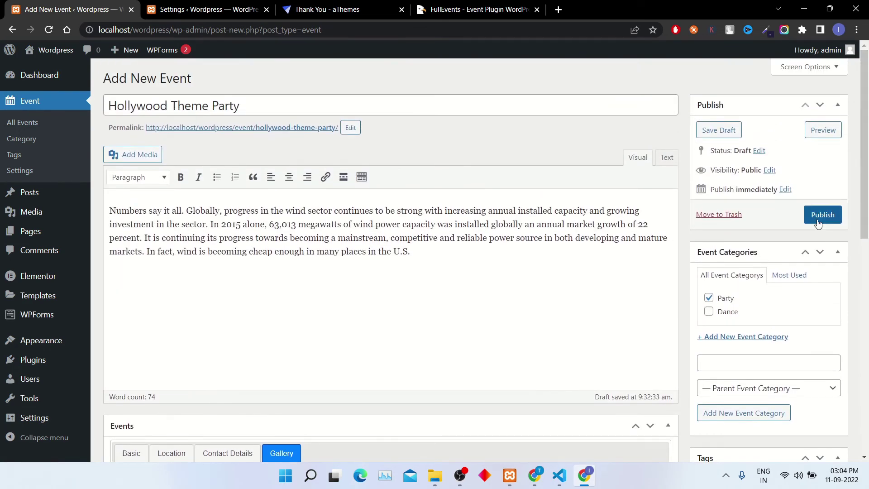
# - Publish Hollywood Theme Party and open its permalink in a new browser tab
pyautogui.click(817, 216)
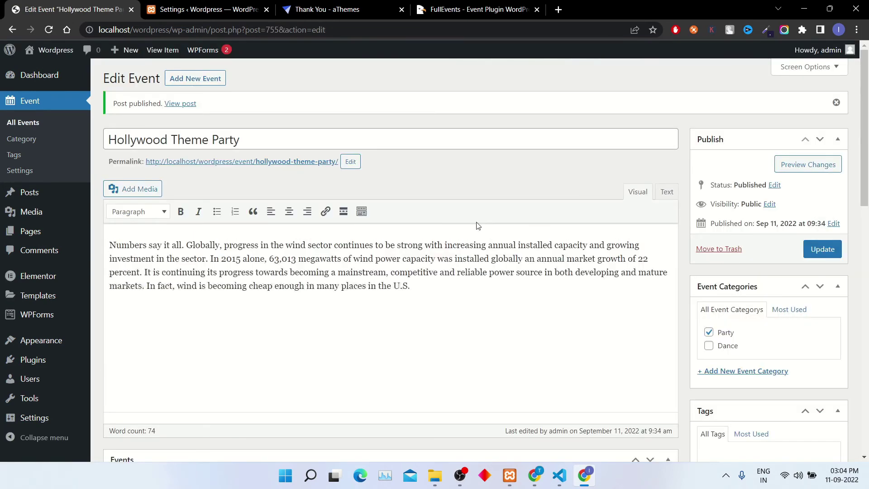
pyautogui.click(261, 163)
pyautogui.rightClick(262, 163)
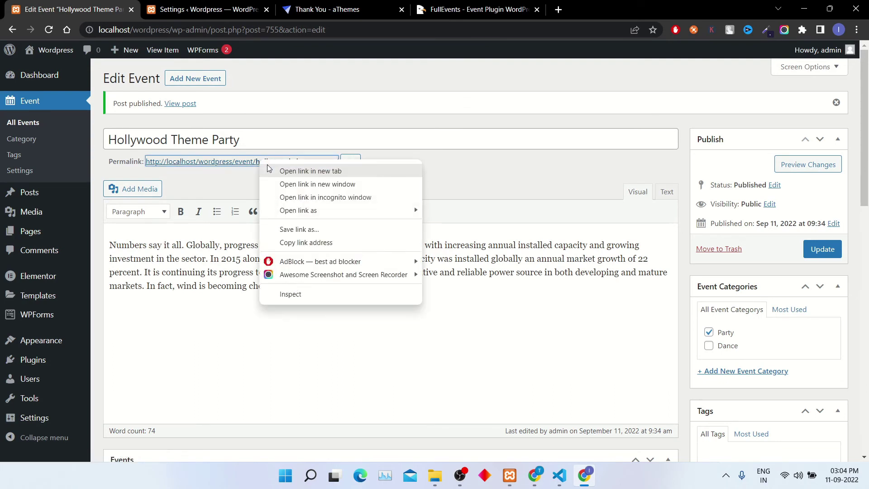
pyautogui.click(269, 169)
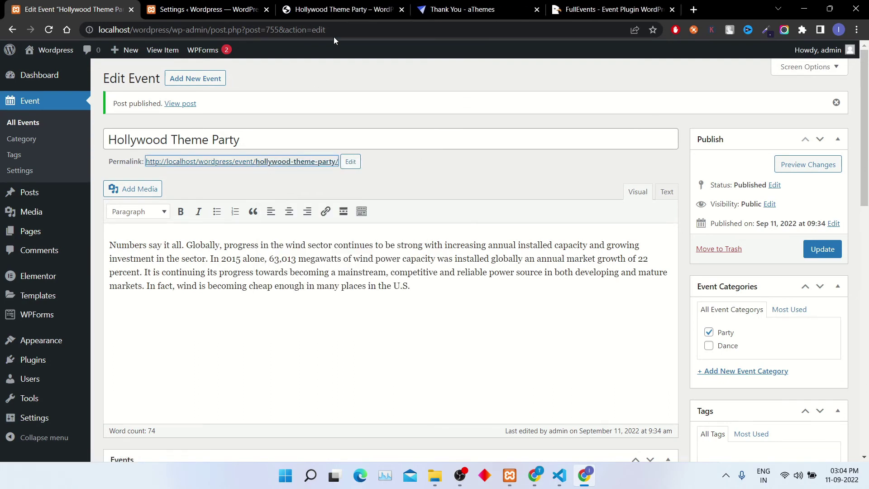
# - Check the live page's photo, dates, time, New York location, Party category and contact details
pyautogui.click(340, 4)
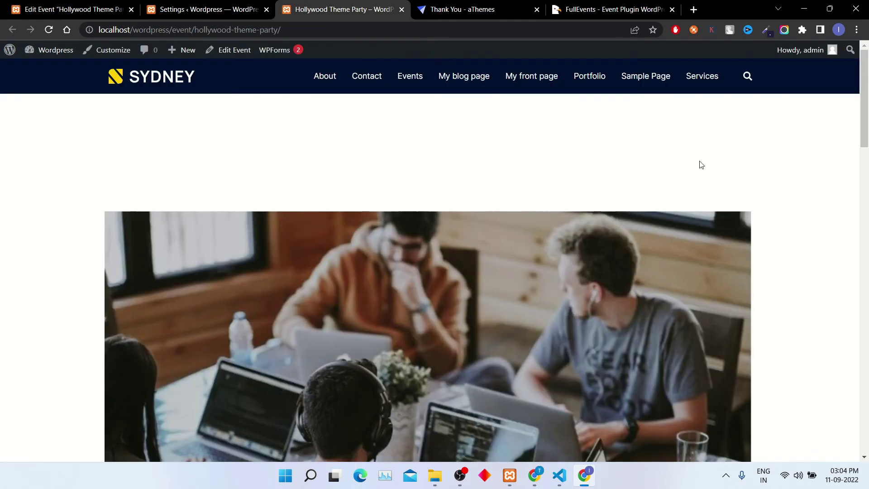
pyautogui.moveTo(866, 81); pyautogui.dragTo(868, 205)
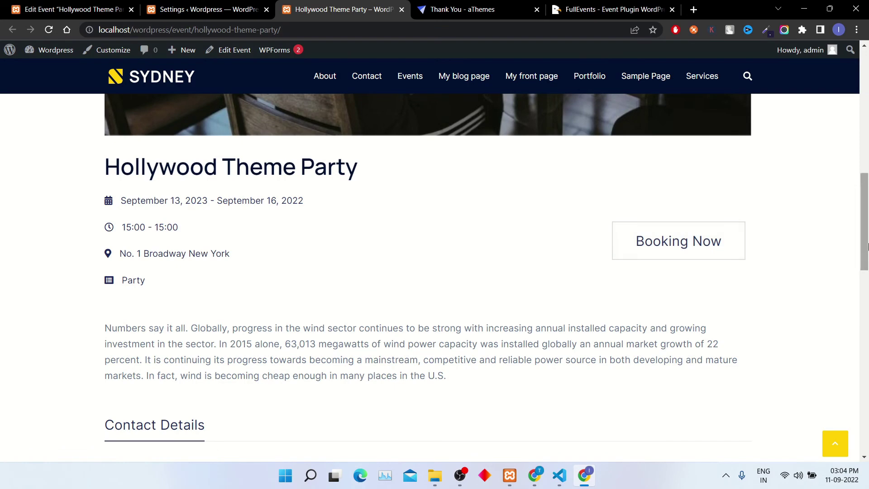
pyautogui.moveTo(868, 250); pyautogui.dragTo(311, 300)
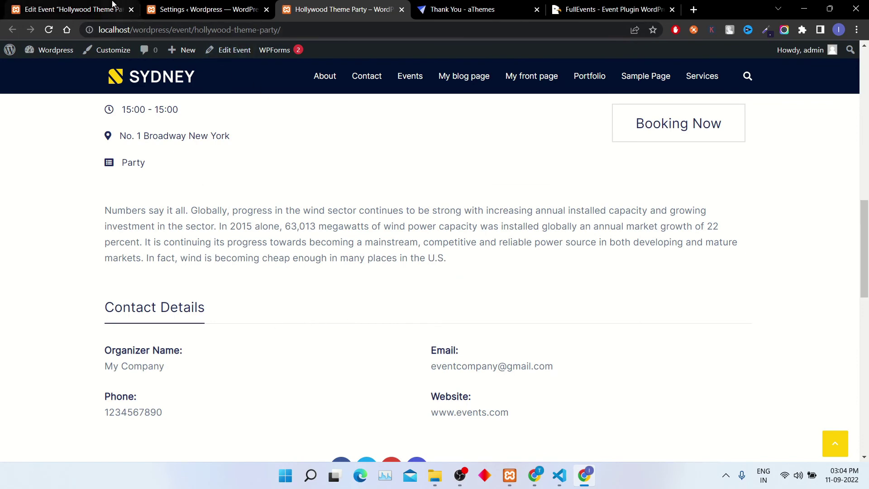
pyautogui.click(68, 9)
# - Review the plugin's Single Event Setting options, leaving the Google Key Map field empty
pyautogui.click(237, 18)
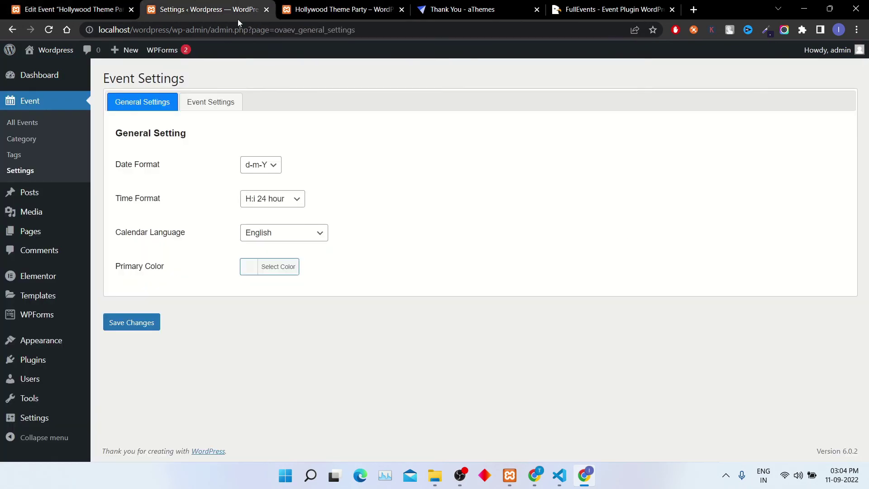
pyautogui.click(210, 110)
pyautogui.scroll(-5, 177, 374)
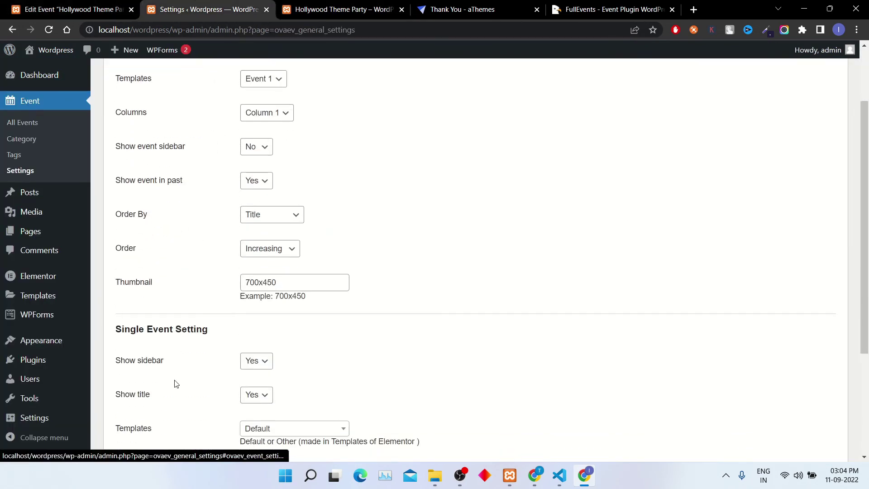
pyautogui.click(246, 334)
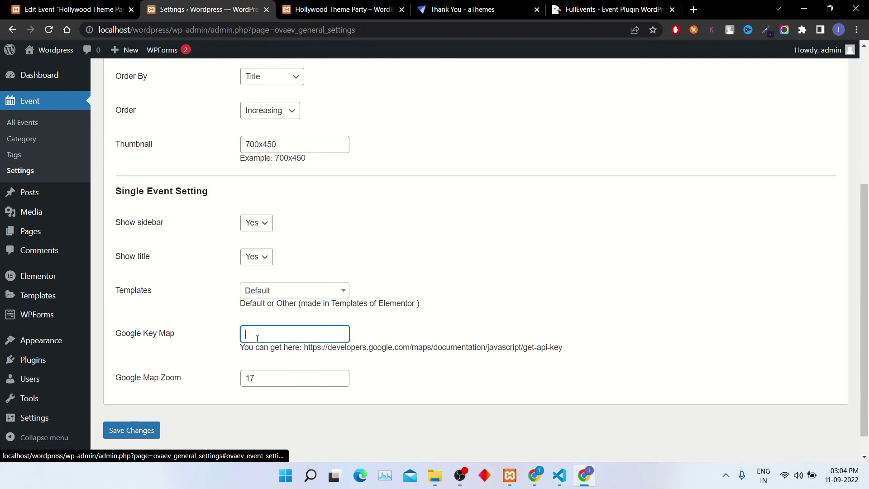
pyautogui.click(298, 10)
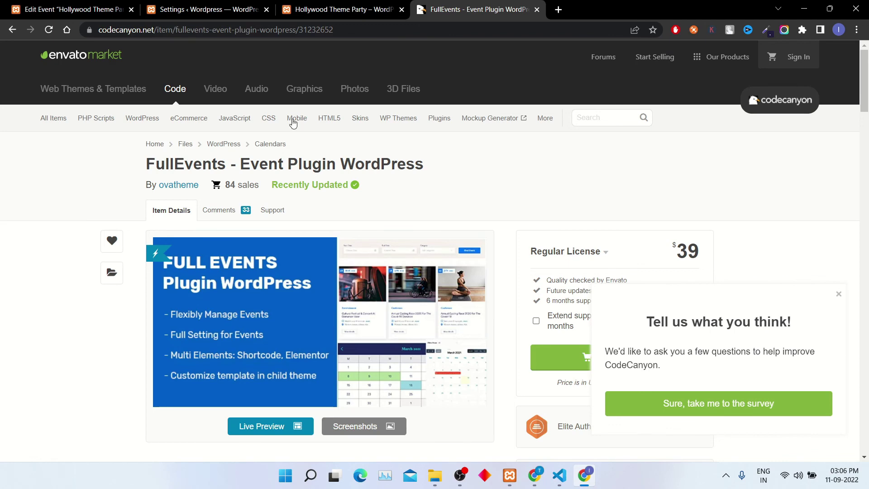
# - Bring up the FullEvents CodeCanyon product page and dismiss its survey popup
pyautogui.click(153, 5)
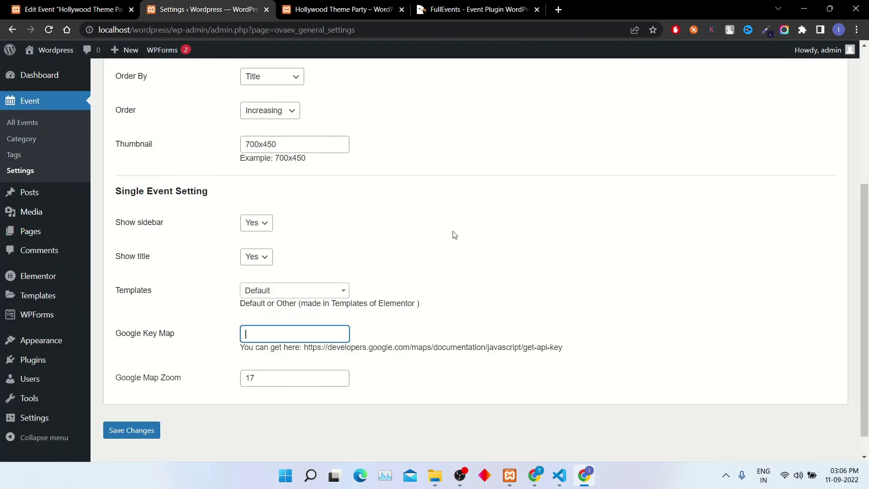
pyautogui.scroll(-1, 452, 234)
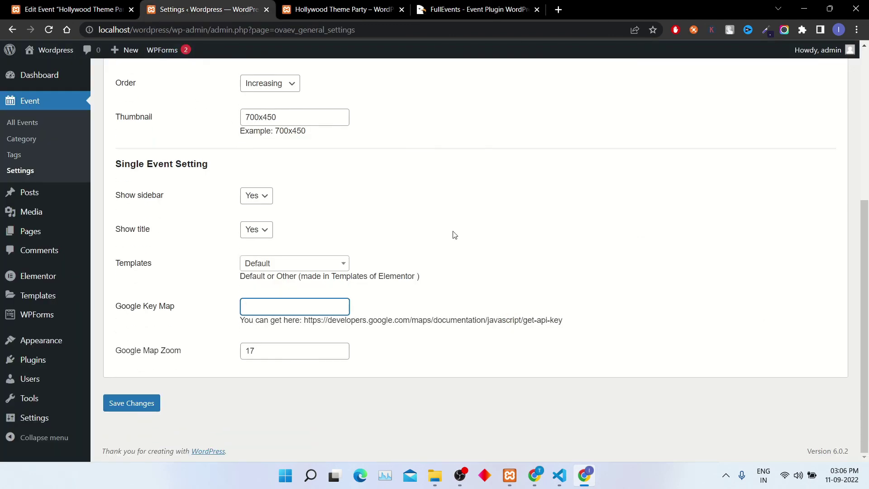
pyautogui.click(487, 7)
pyautogui.scroll(-2, 525, 202)
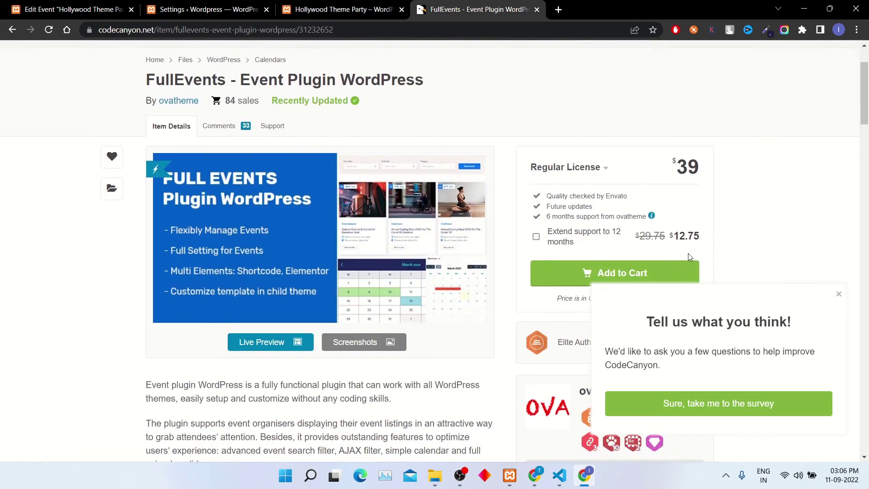
pyautogui.click(839, 294)
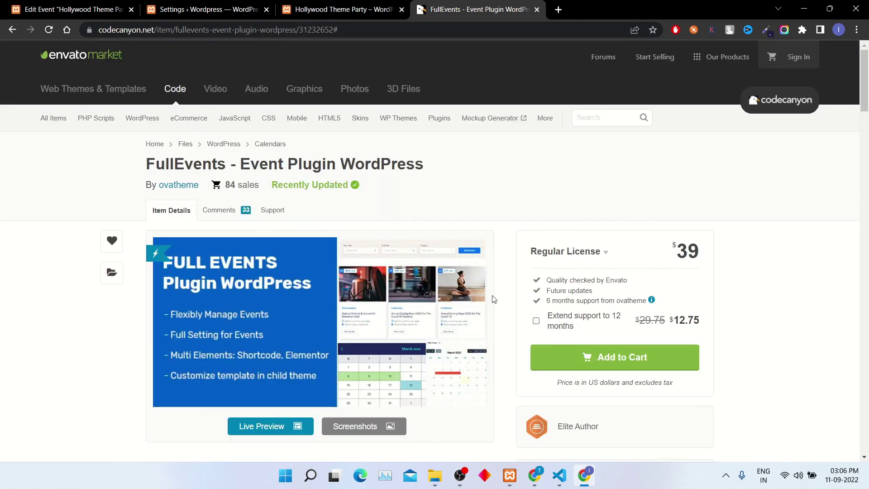
# - Open the FullEvents screenshot gallery at its demo event-listing screenshot, 1 of 14
pyautogui.scroll(-1, 298, 317)
pyautogui.scroll(-3, 312, 344)
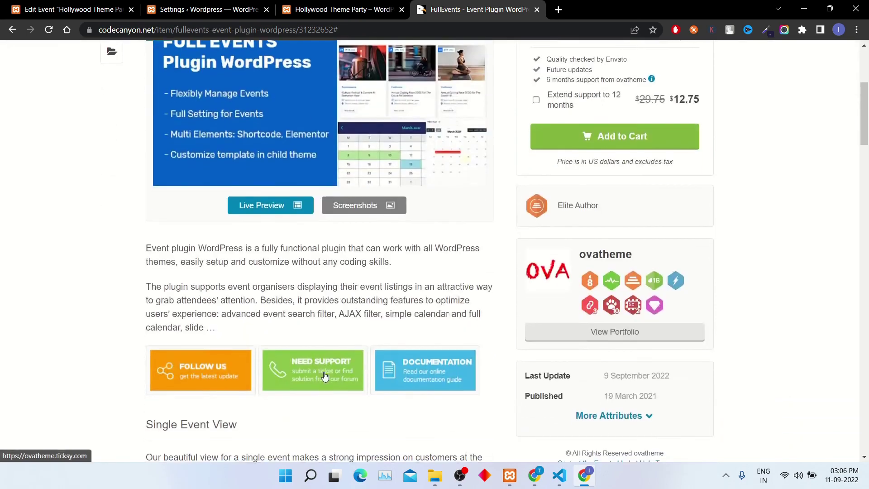
pyautogui.click(363, 209)
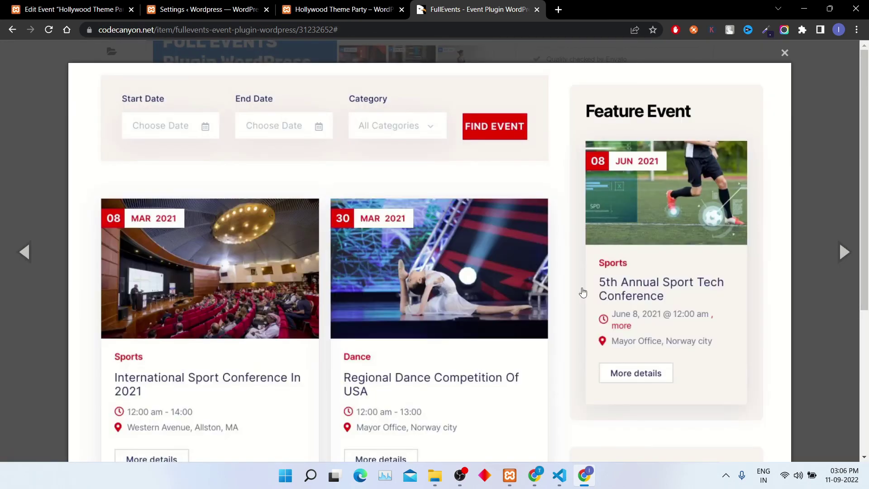
pyautogui.scroll(-2, 427, 285)
pyautogui.scroll(2, 427, 283)
pyautogui.scroll(-3, 425, 284)
pyautogui.scroll(-2, 422, 287)
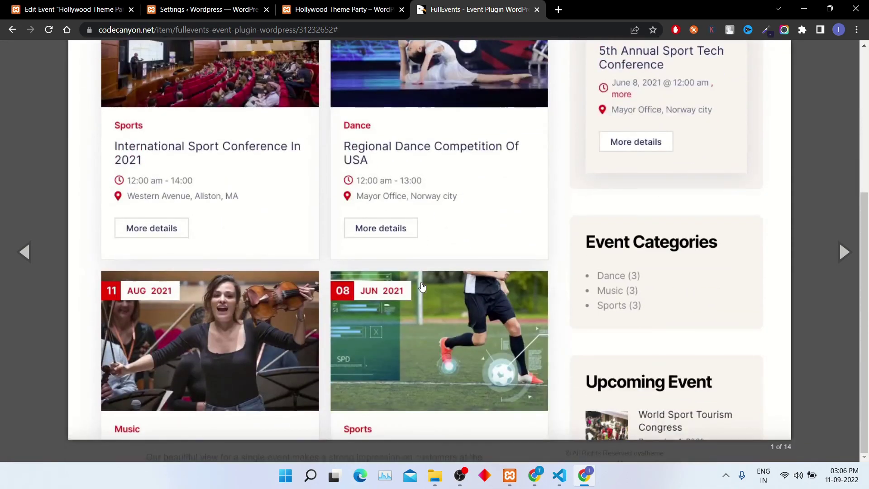